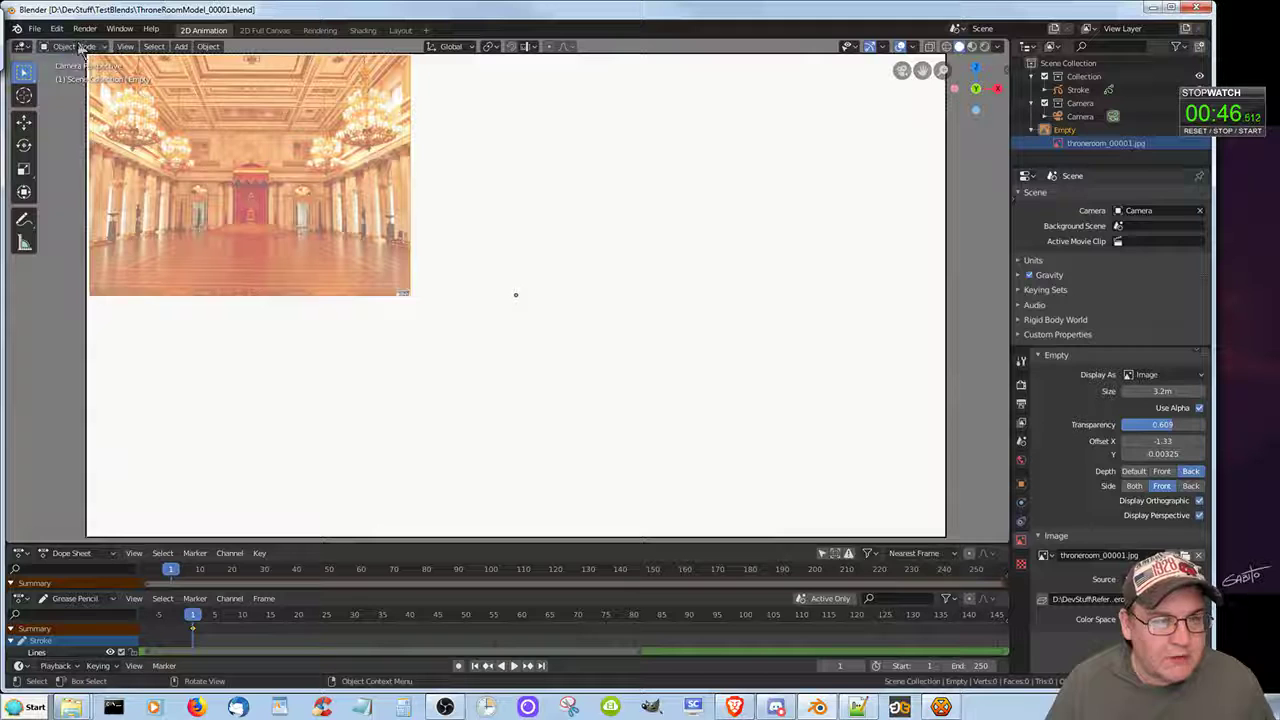
Switch the Stroke grease pencil object to Draw mode with the whole camera frame in view
left_click(1078, 90)
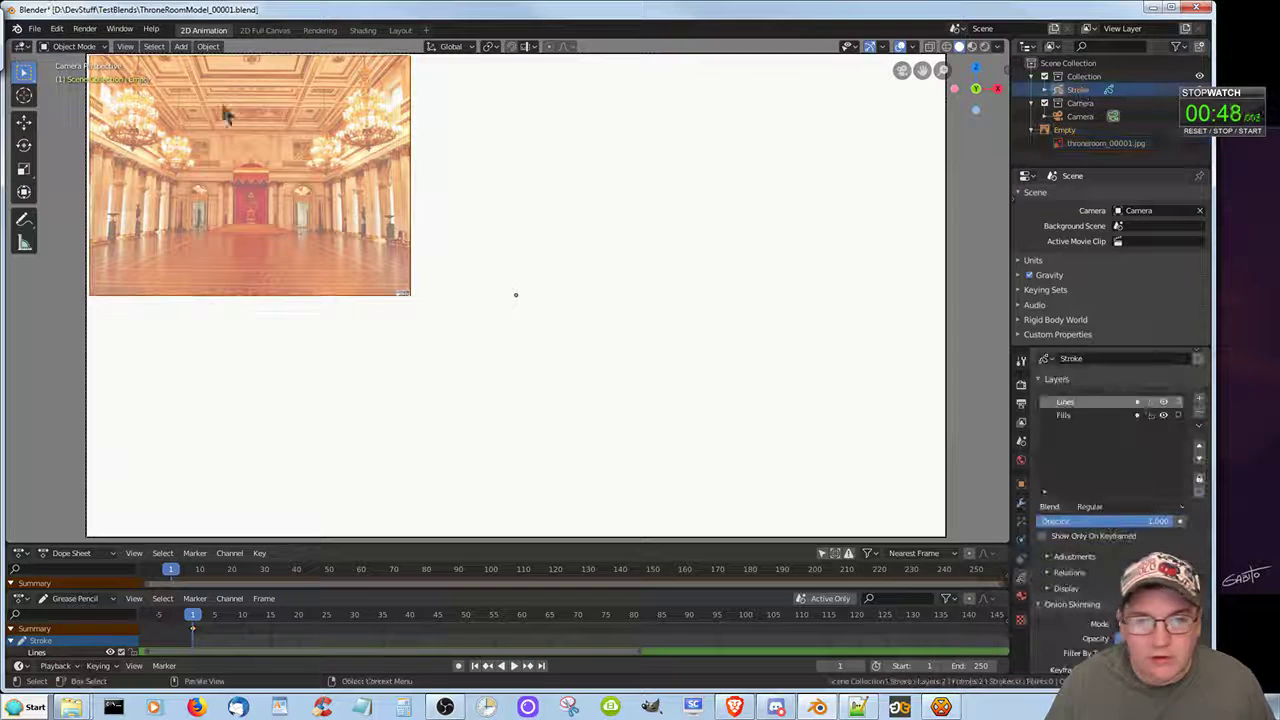
left_click(60, 48)
left_click(75, 115)
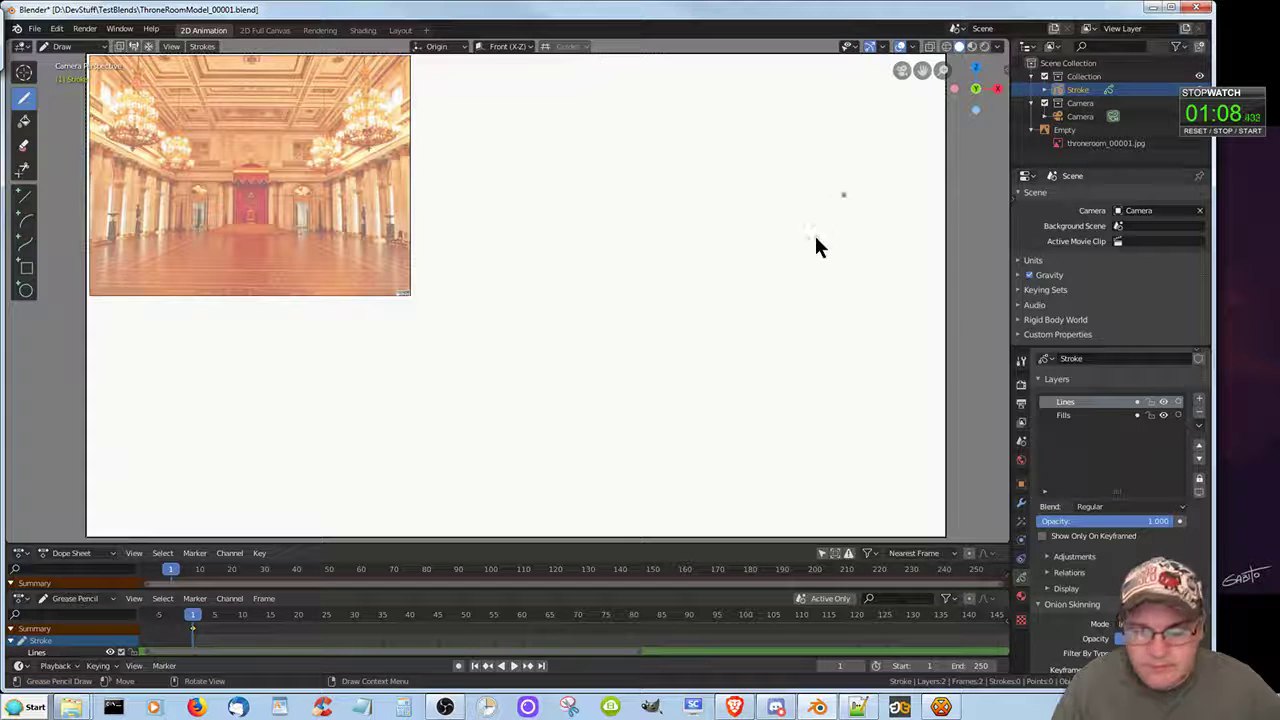
scroll(815, 239, "down", 1)
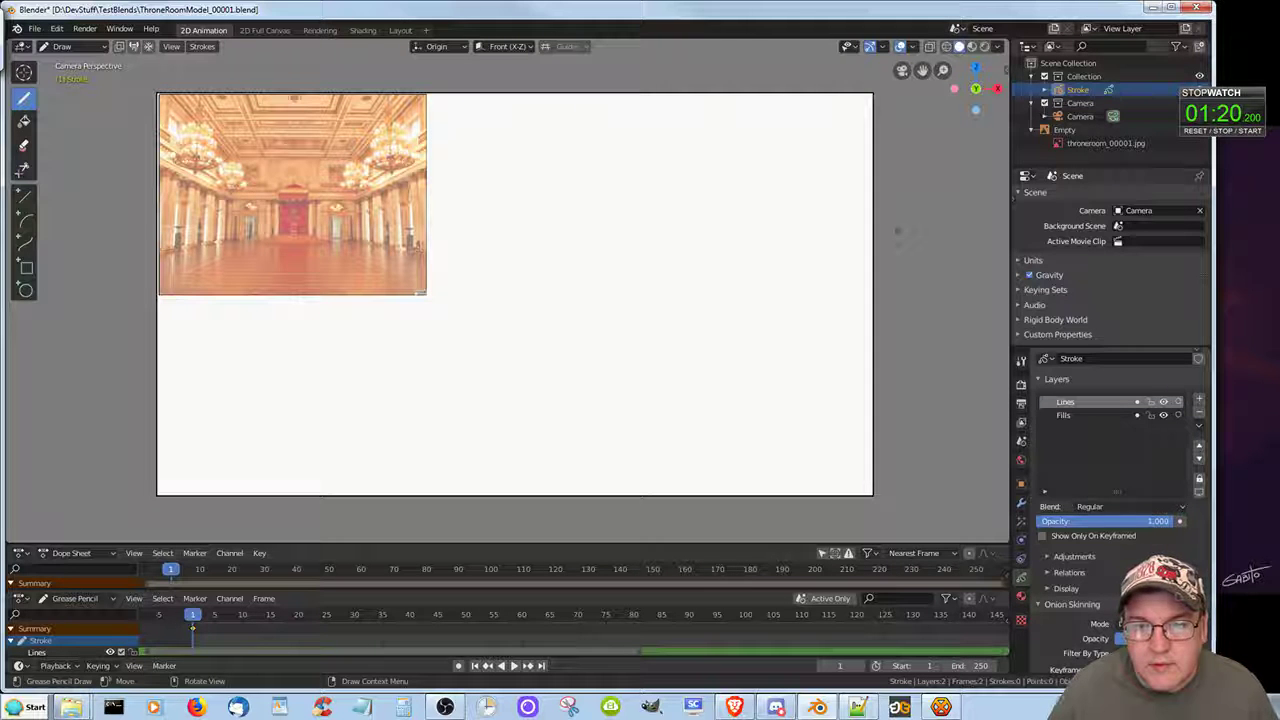
left_click_drag(942, 70, 868, 84)
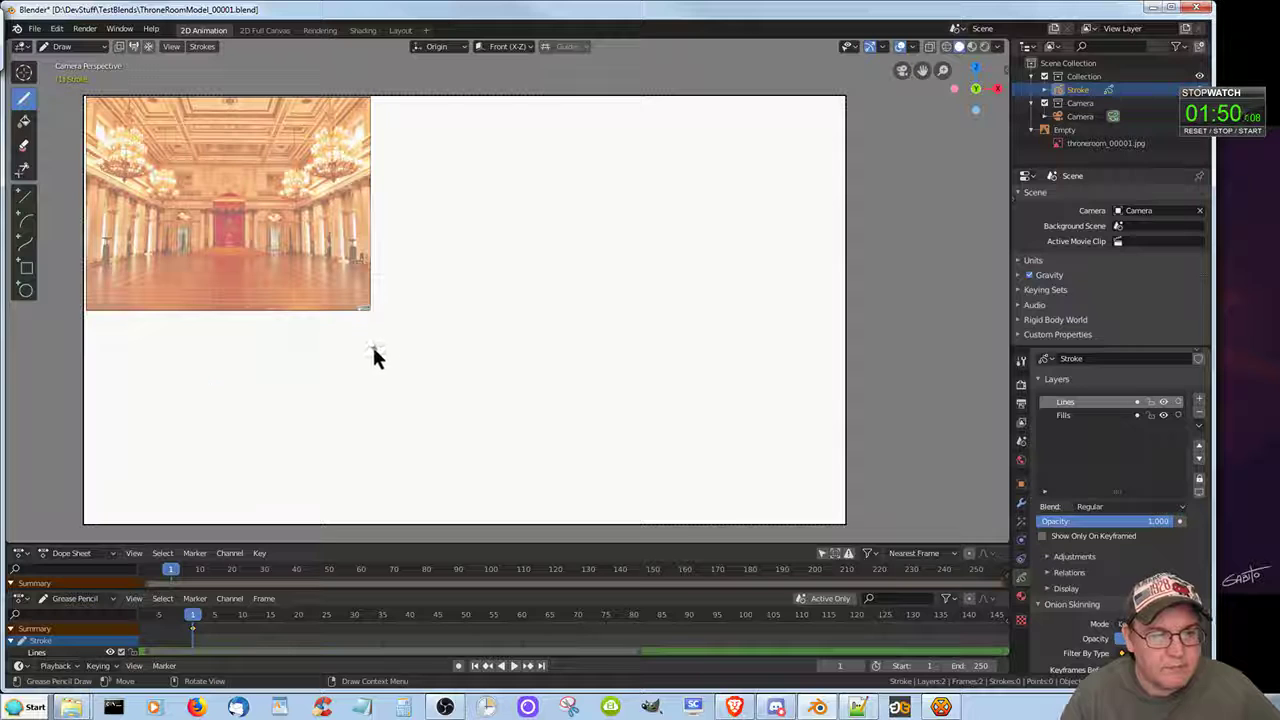
Sketch the room's left floor edge below the reference picture and a horizontal base line for the back wall
left_click(84, 409)
left_click(86, 411)
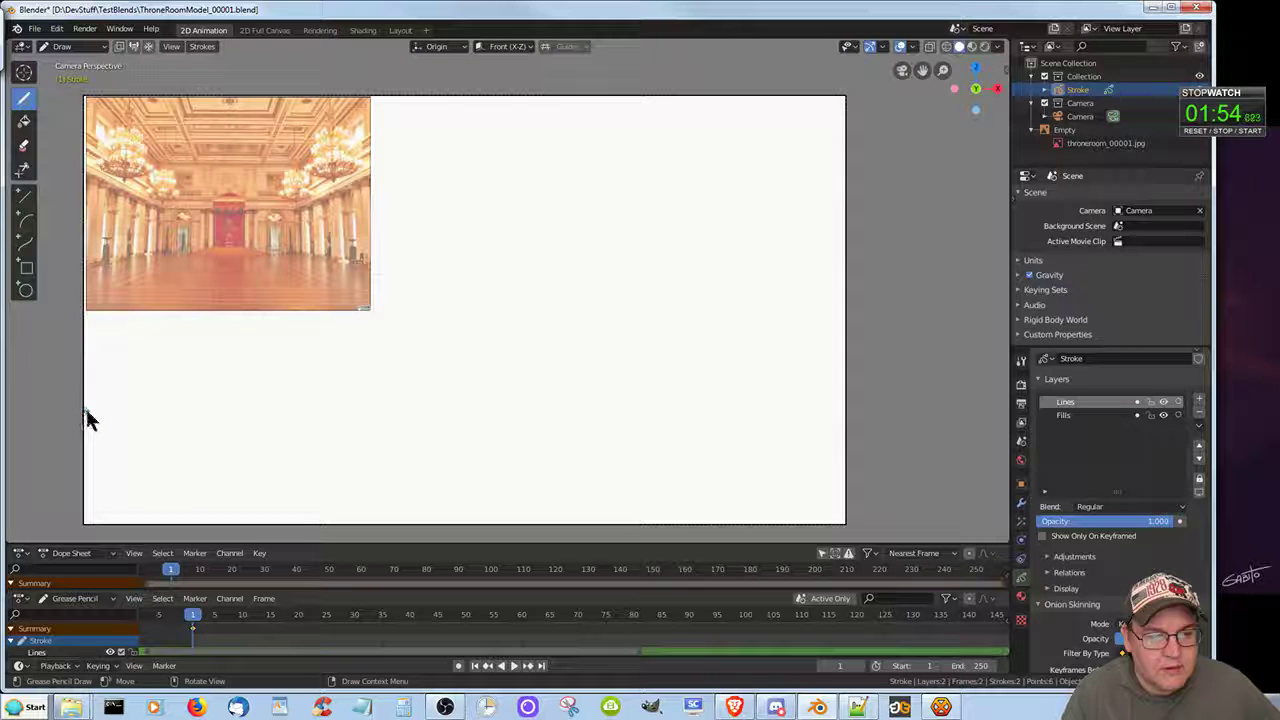
mouse_move(89, 416)
left_mouse_down()
mouse_move(254, 334)
mouse_move(240, 345)
left_mouse_up()
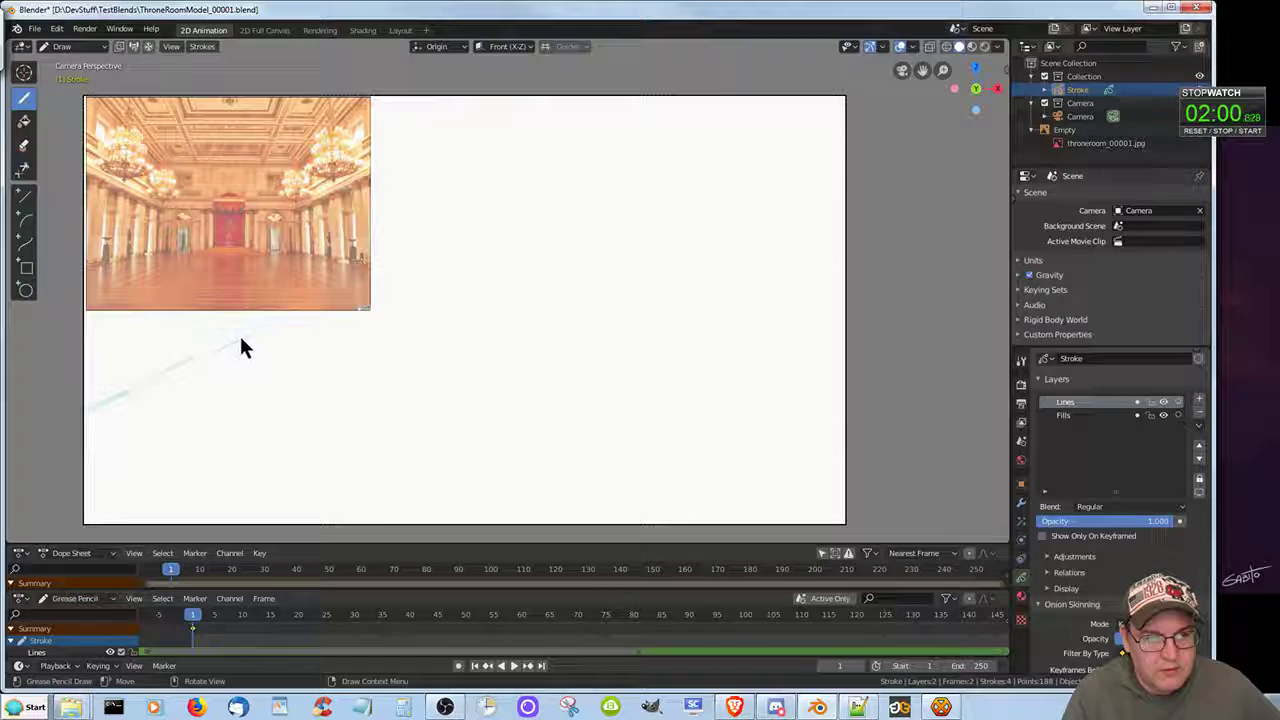
left_click_drag(147, 382, 258, 326)
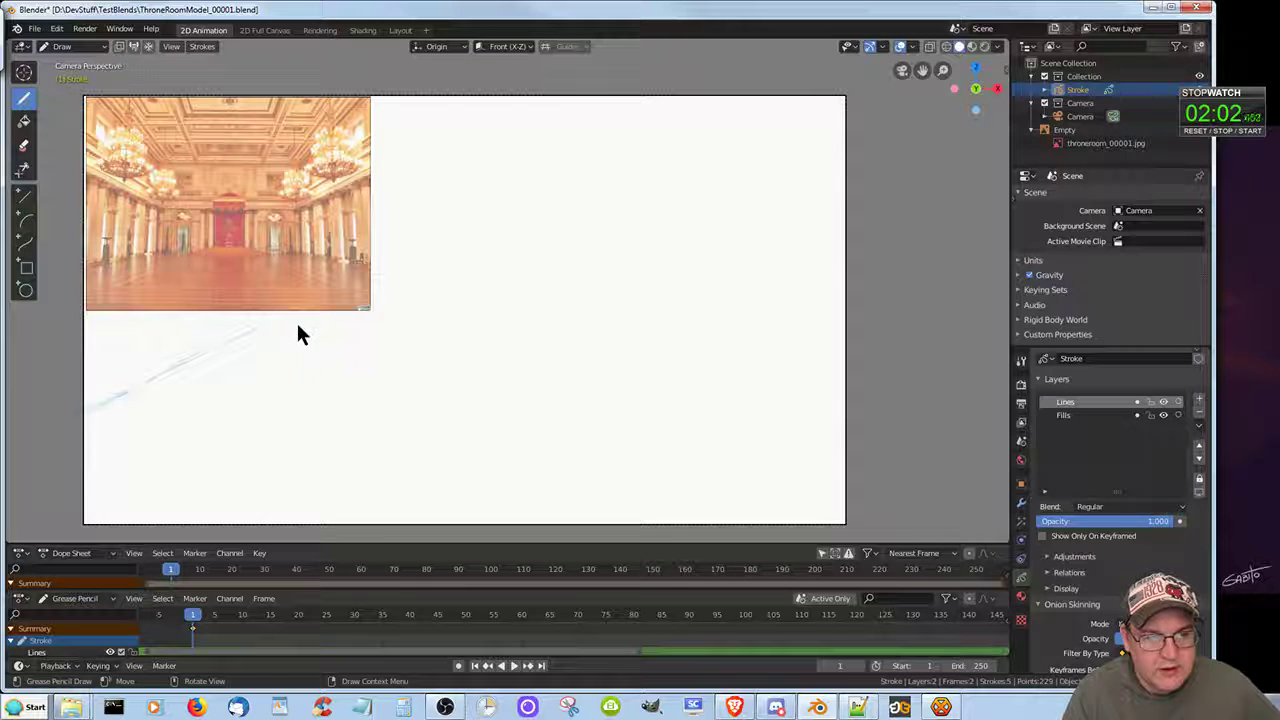
left_click_drag(602, 316, 648, 317)
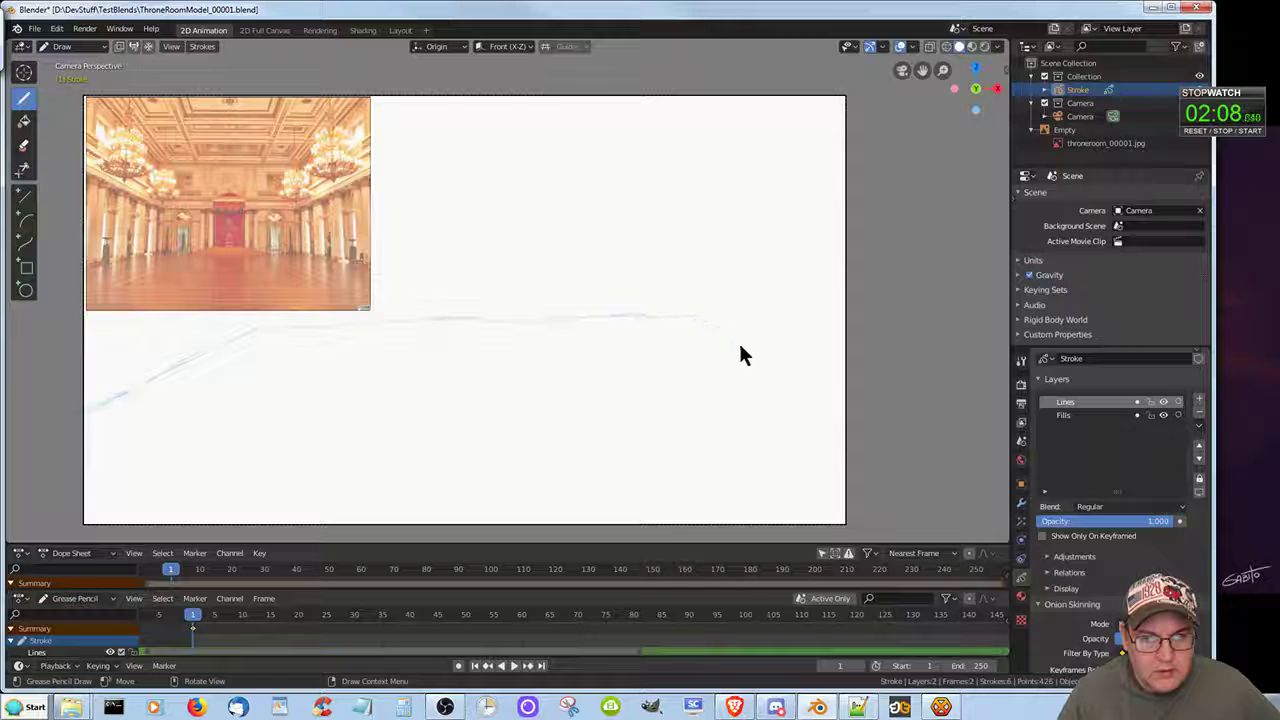
Sketch the right floor edge with several diagonal strokes from the back wall's base line to the camera frame's right border
mouse_move(820, 384)
left_mouse_down()
mouse_move(803, 375)
mouse_move(848, 415)
left_mouse_up()
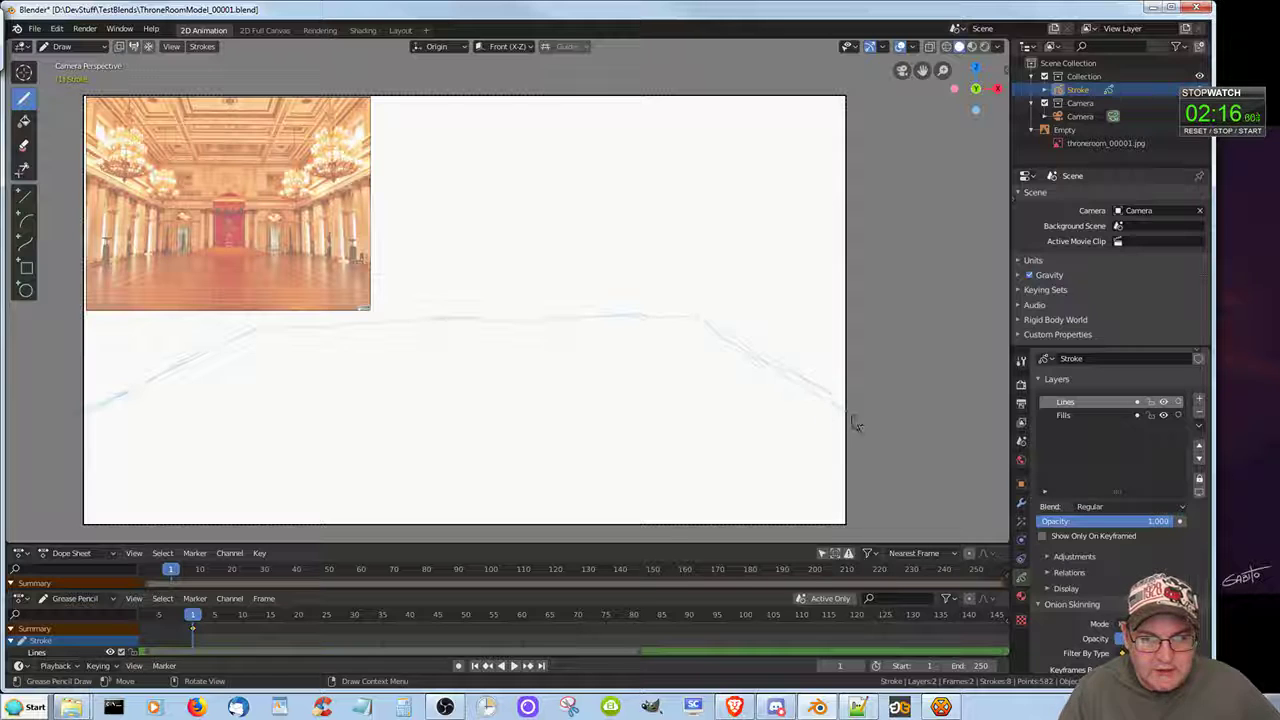
left_click_drag(703, 331, 834, 423)
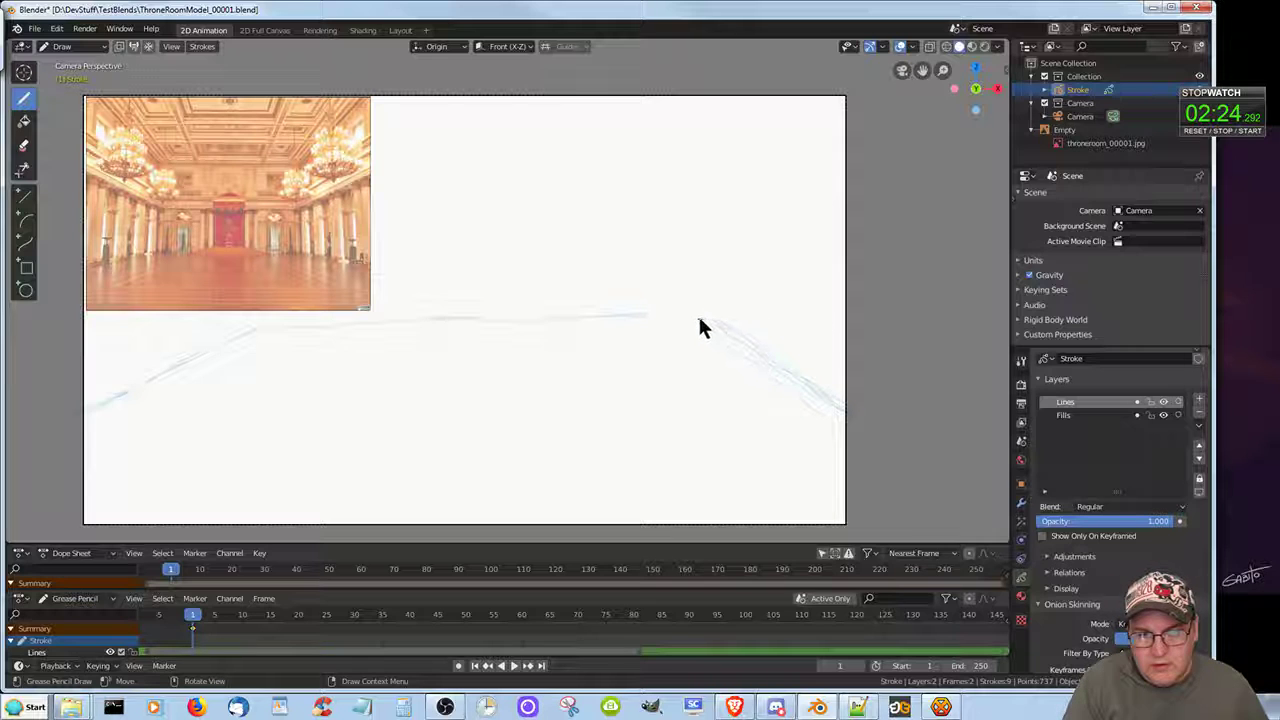
left_click_drag(699, 320, 715, 329)
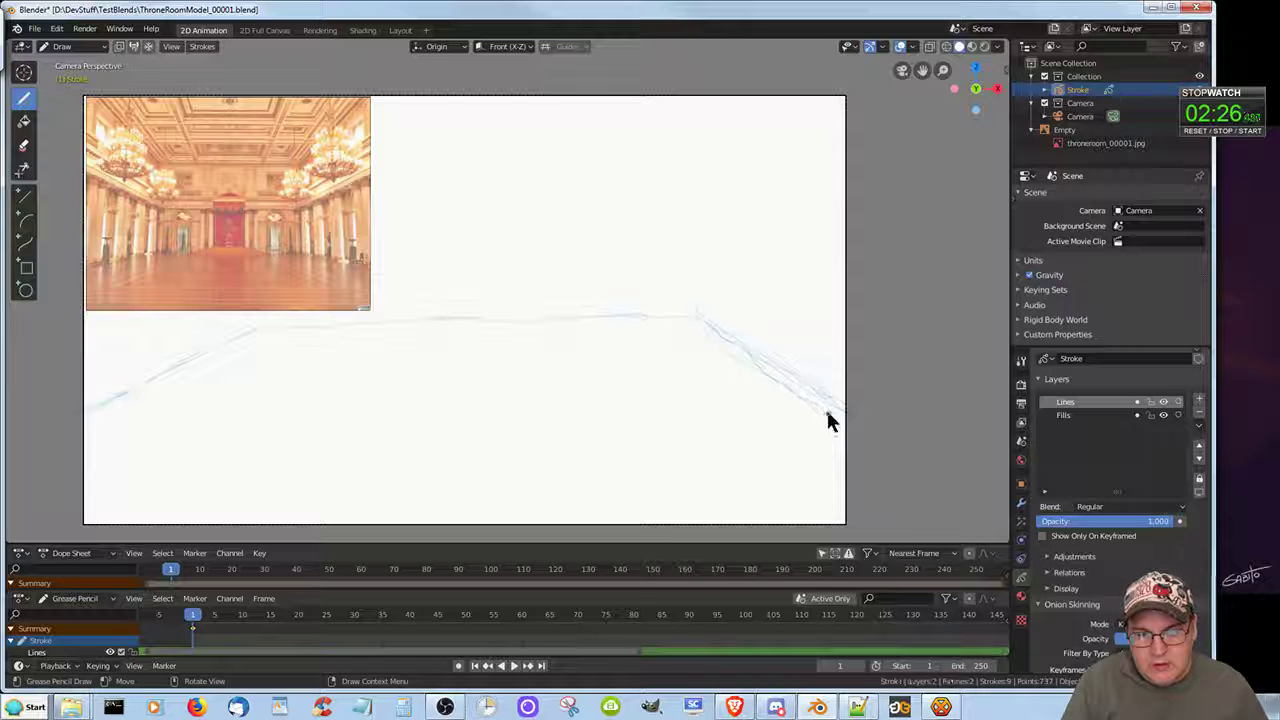
left_click_drag(828, 420, 856, 354)
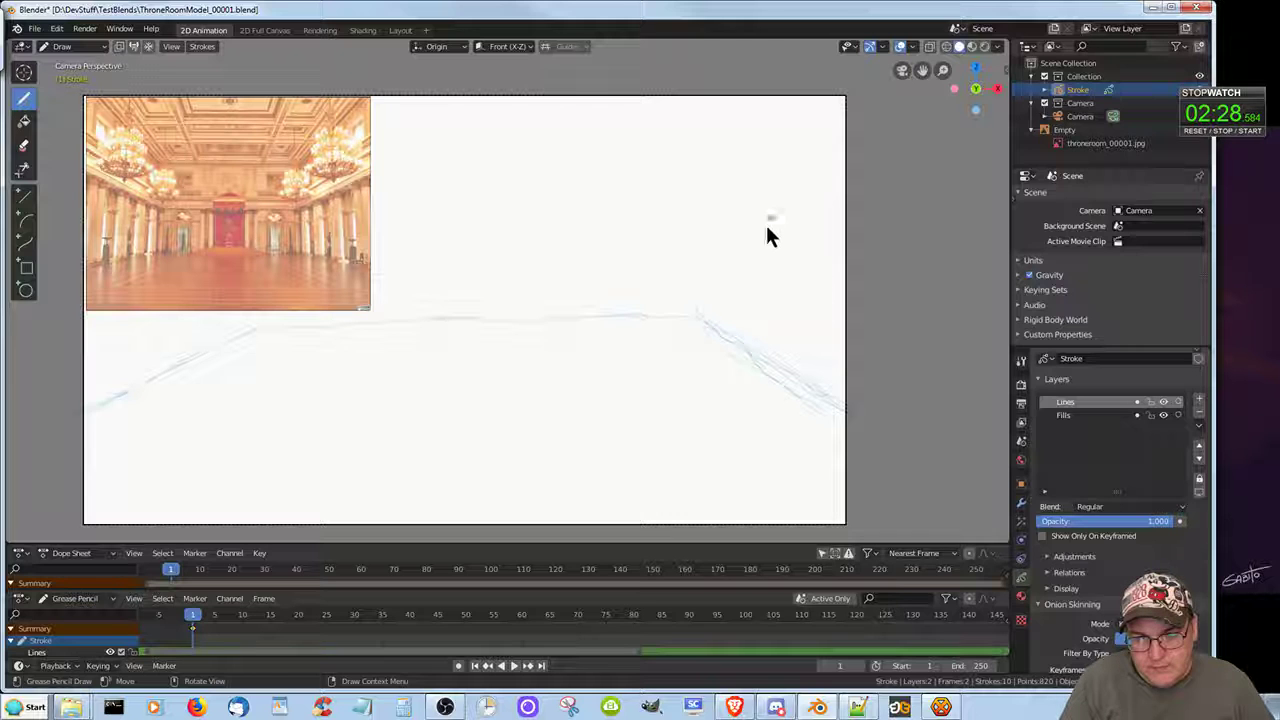
left_click_drag(737, 358, 745, 368)
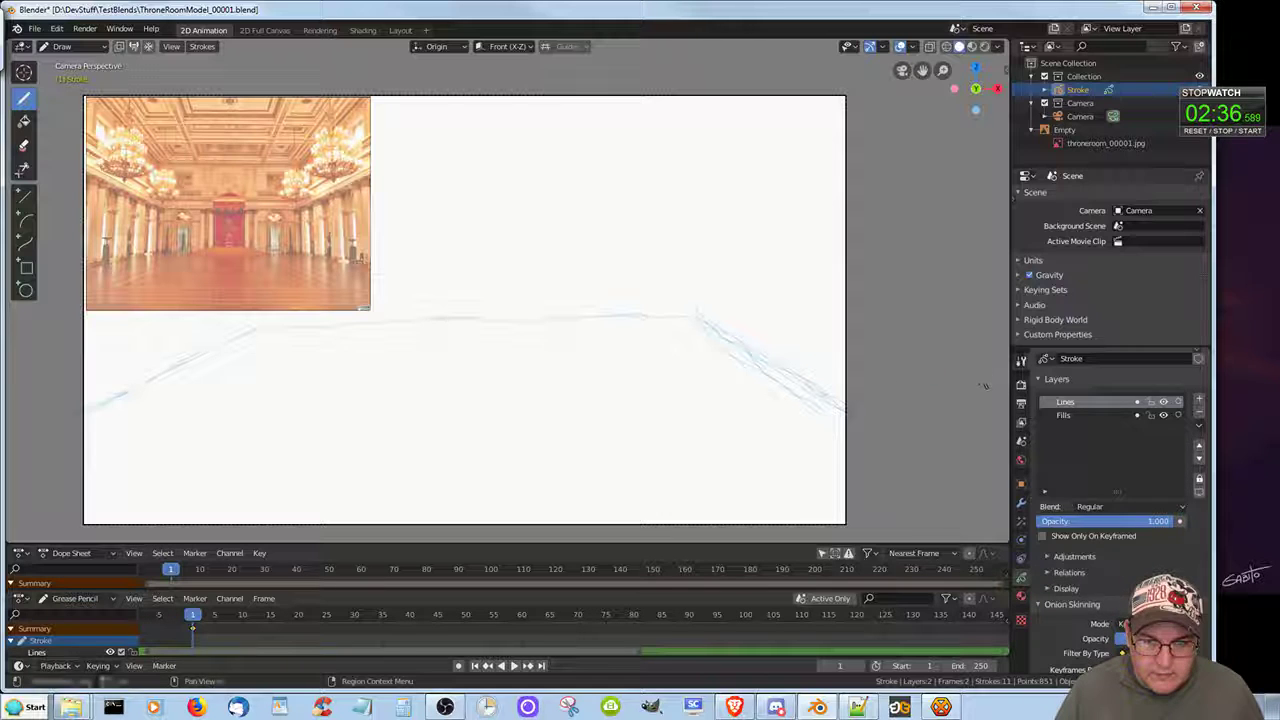
Erase the messy right floor edge and redraw it as a cleaner diagonal down to the frame's right border
left_click_drag(840, 407, 835, 412, "ctrl")
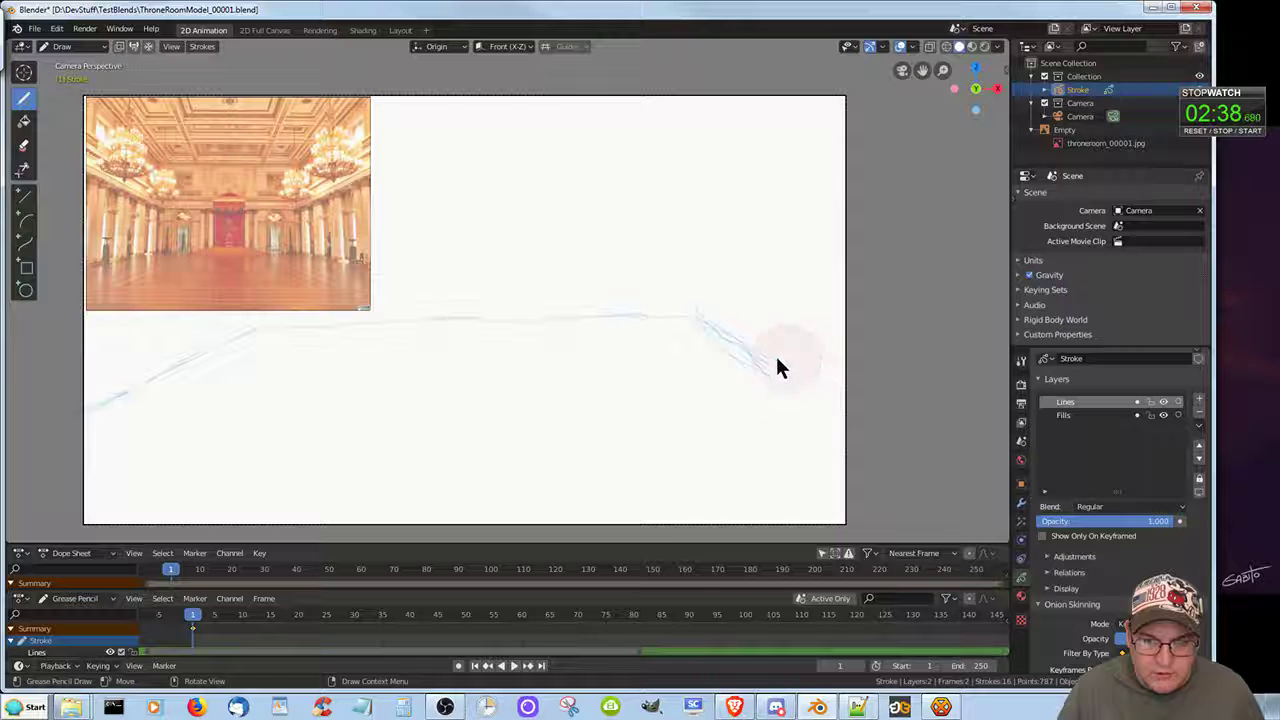
left_click_drag(780, 368, 725, 320, "ctrl")
mouse_move(876, 706)
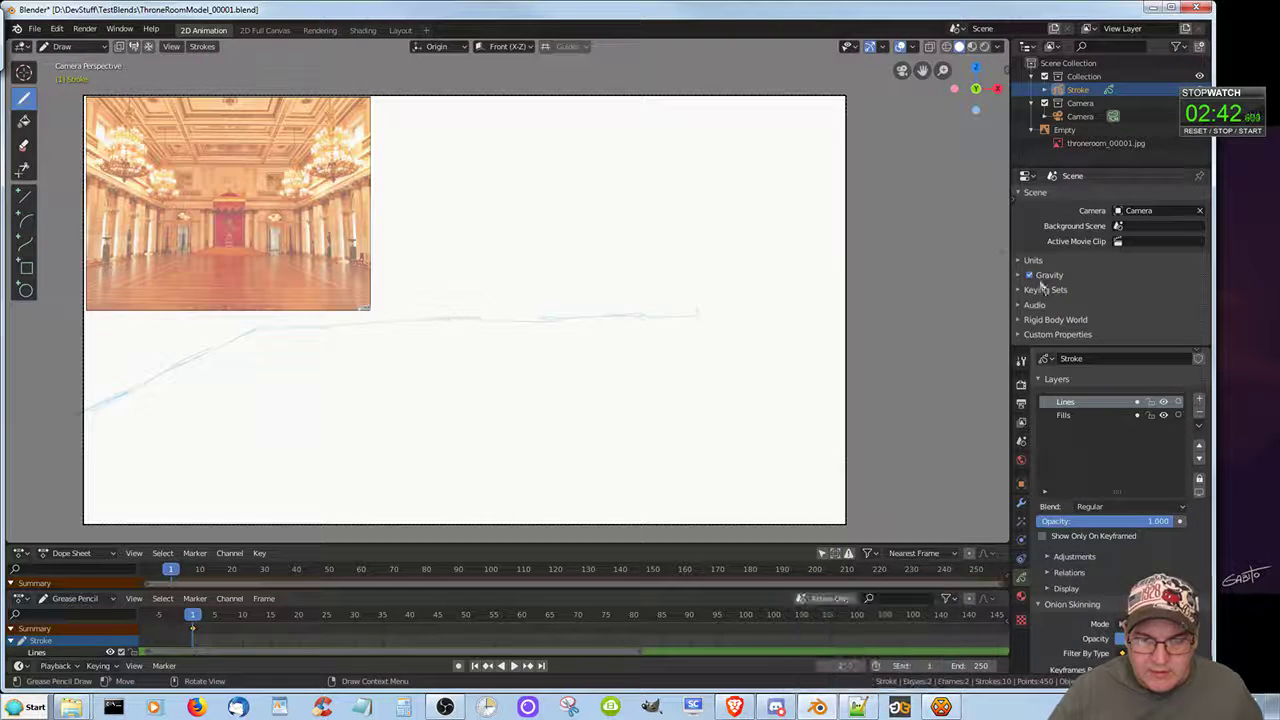
left_click_drag(698, 313, 837, 420)
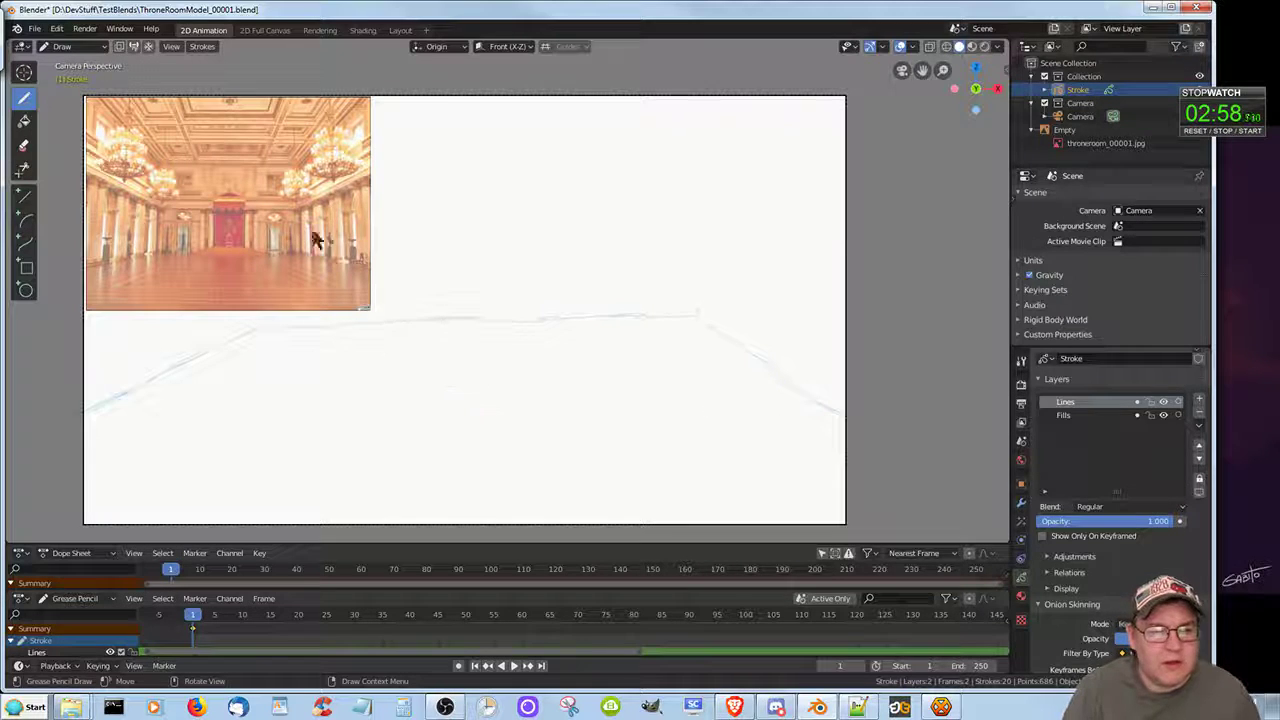
Try sketching the back wall's side and top edges above the floor lines, and erase the entire rough room sketch
left_click_drag(253, 220, 255, 228)
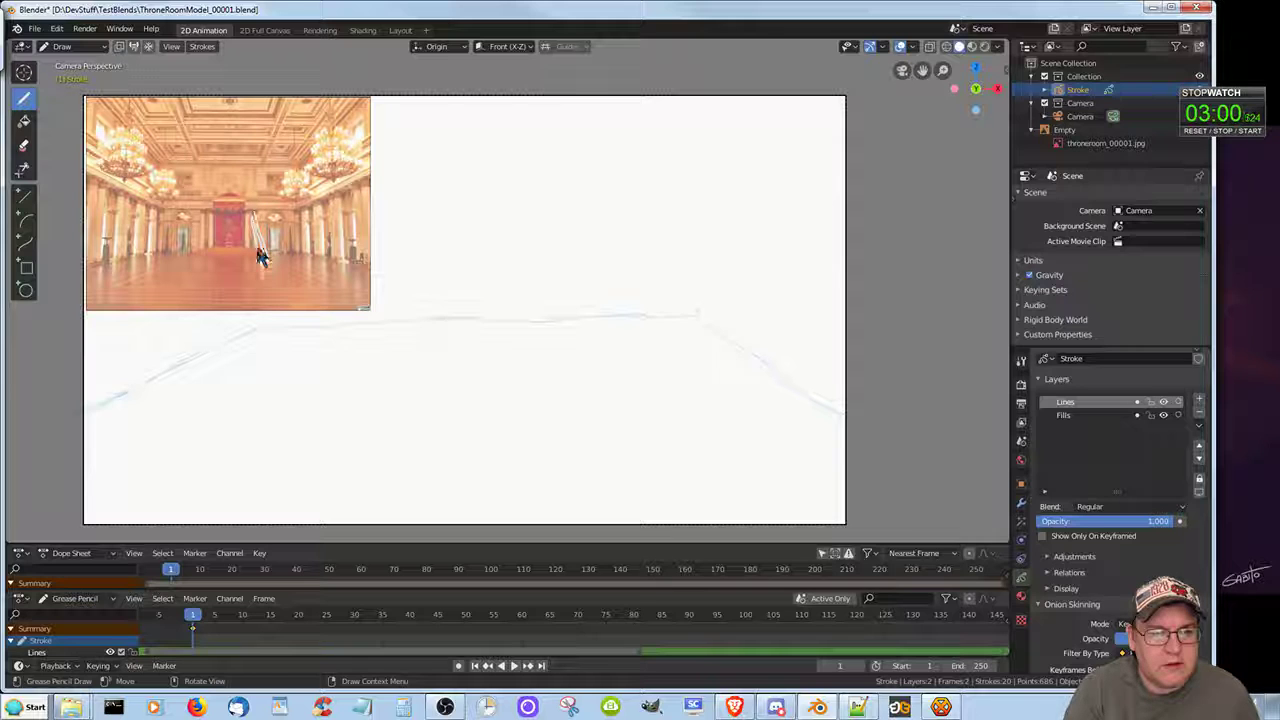
key("ctrl+z")
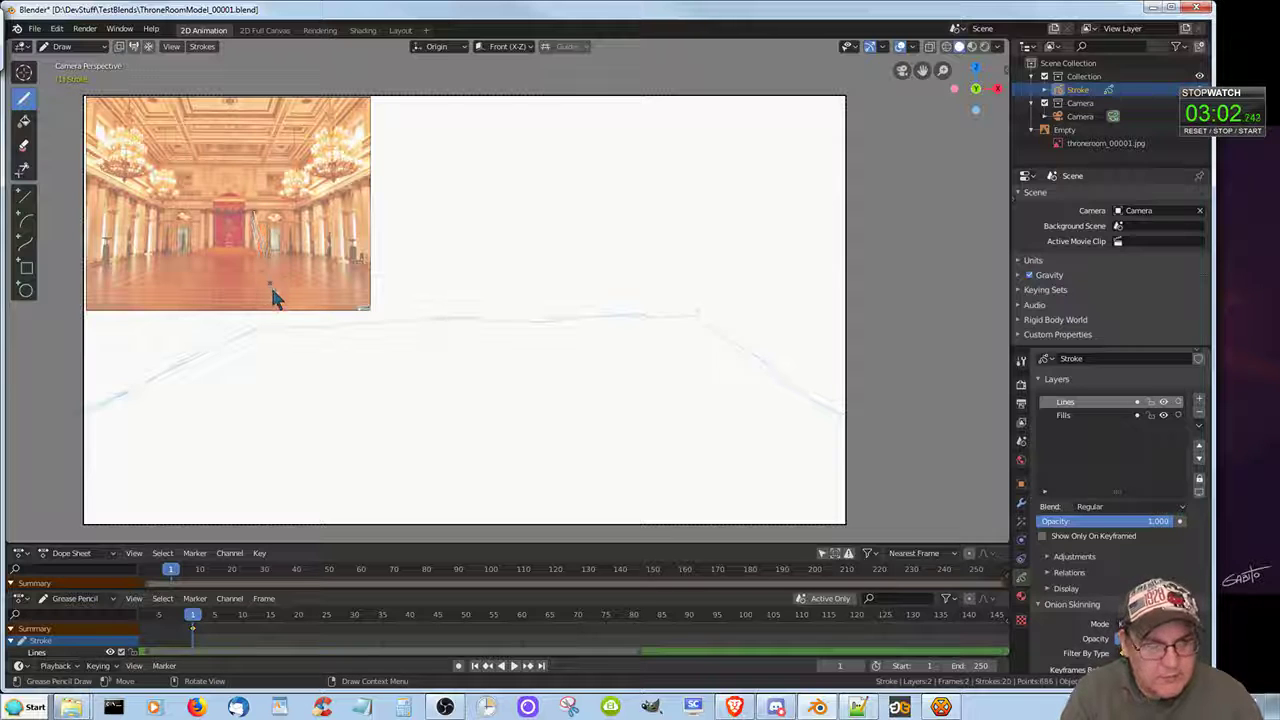
key("ctrl+z")
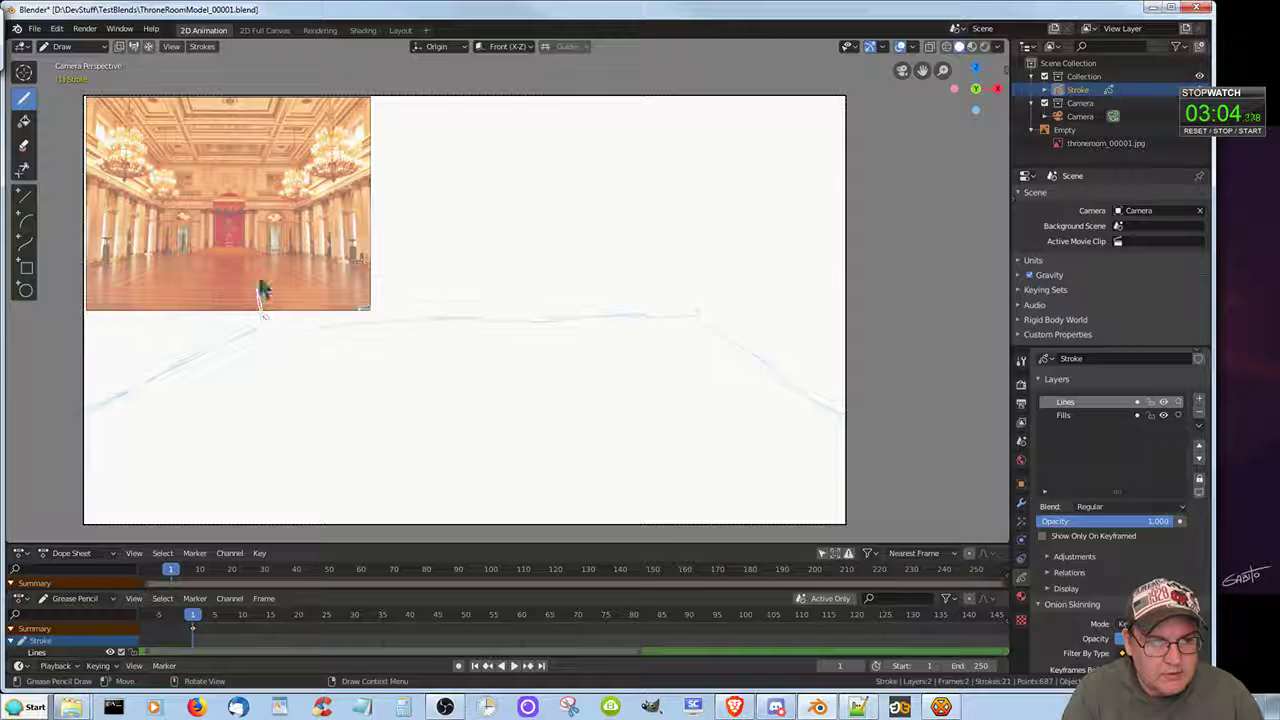
left_click_drag(260, 256, 260, 212)
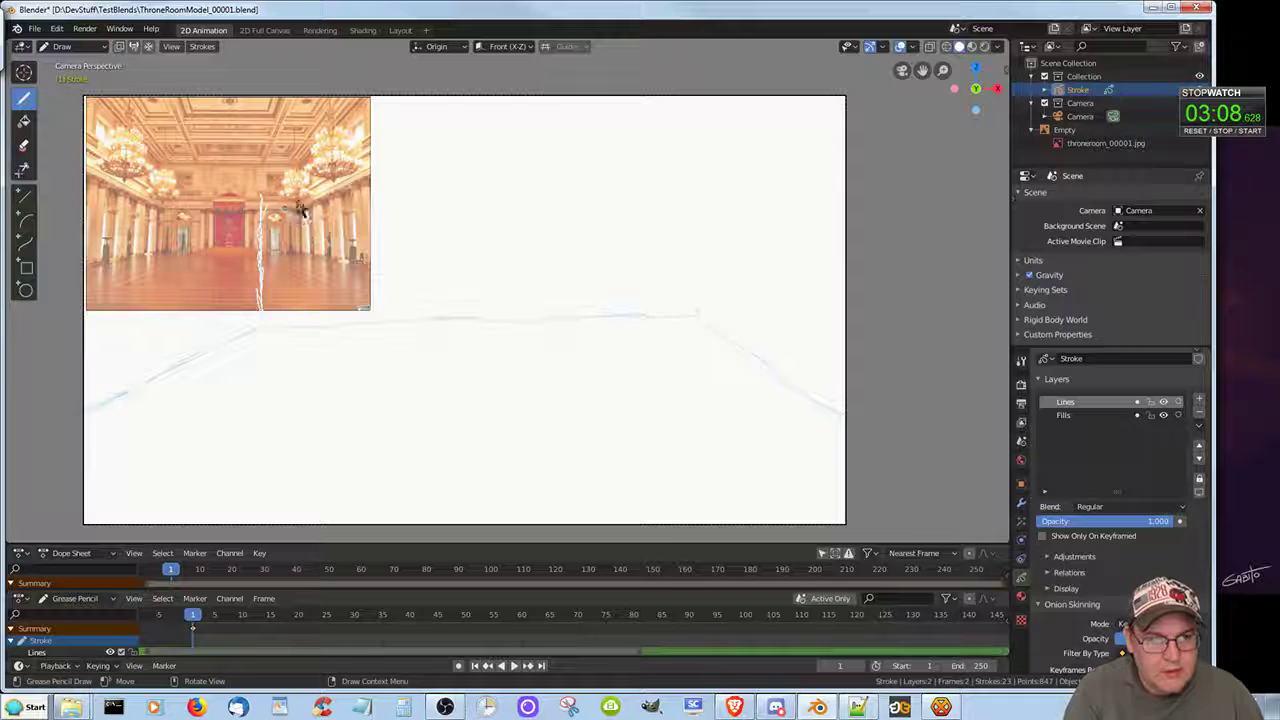
left_click_drag(262, 197, 673, 186)
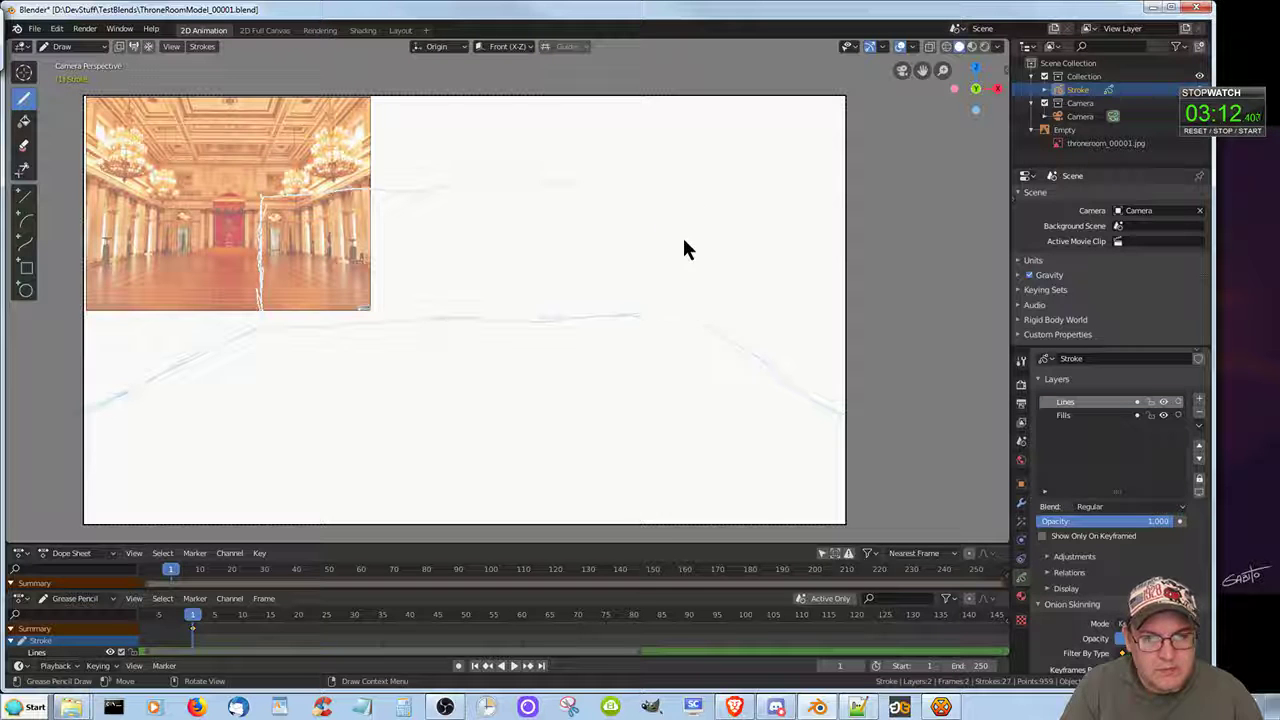
mouse_move(684, 238)
left_mouse_down()
mouse_move(677, 276)
mouse_move(724, 353)
left_mouse_up()
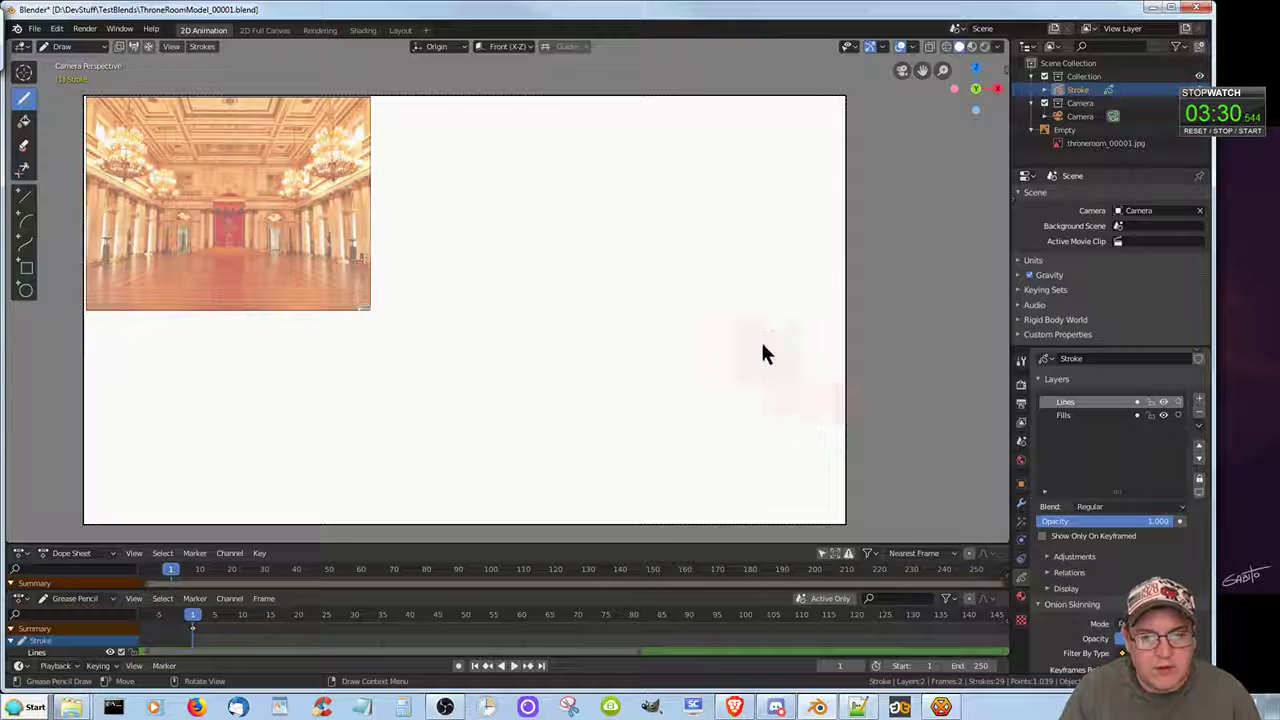
mouse_move(563, 275)
left_mouse_down("ctrl")
mouse_move(643, 302)
mouse_move(600, 310)
left_mouse_up("ctrl")
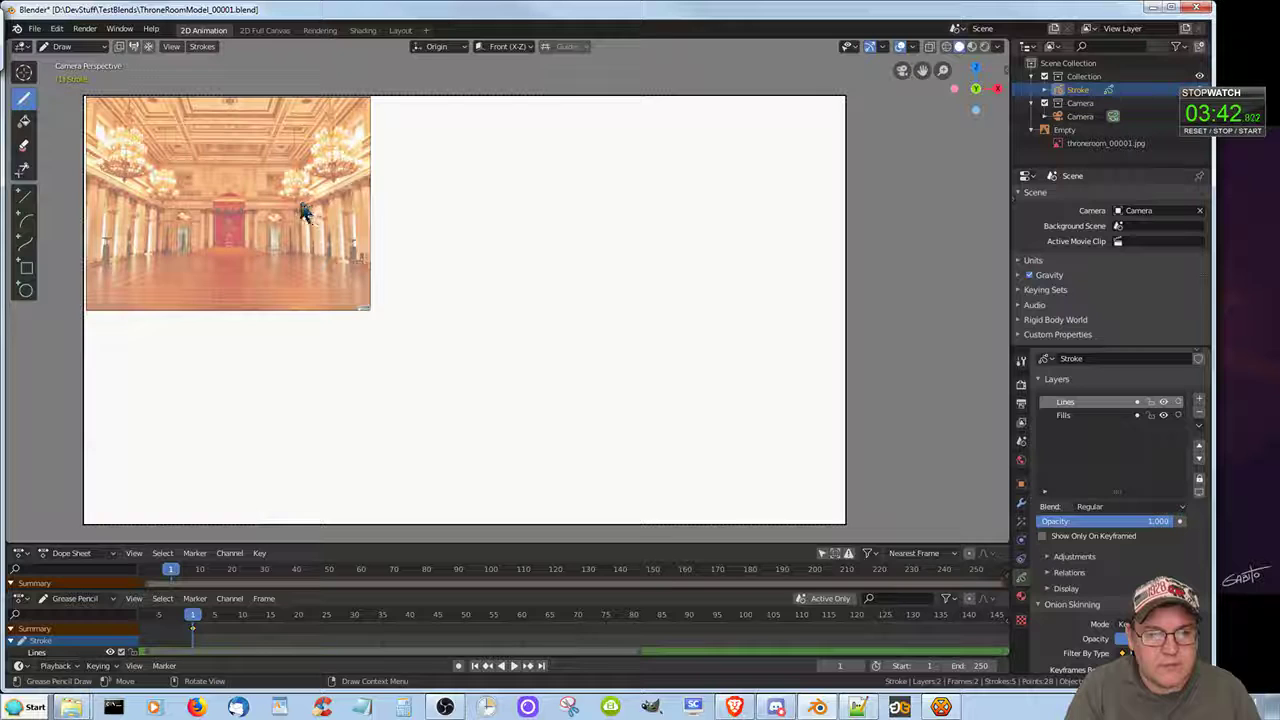
Sketch a narrower back wall rectangle near the frame's centre, with a ceiling edge running from the frame's top border to its upper left corner
left_click_drag(302, 196, 399, 194)
left_click_drag(484, 196, 636, 195)
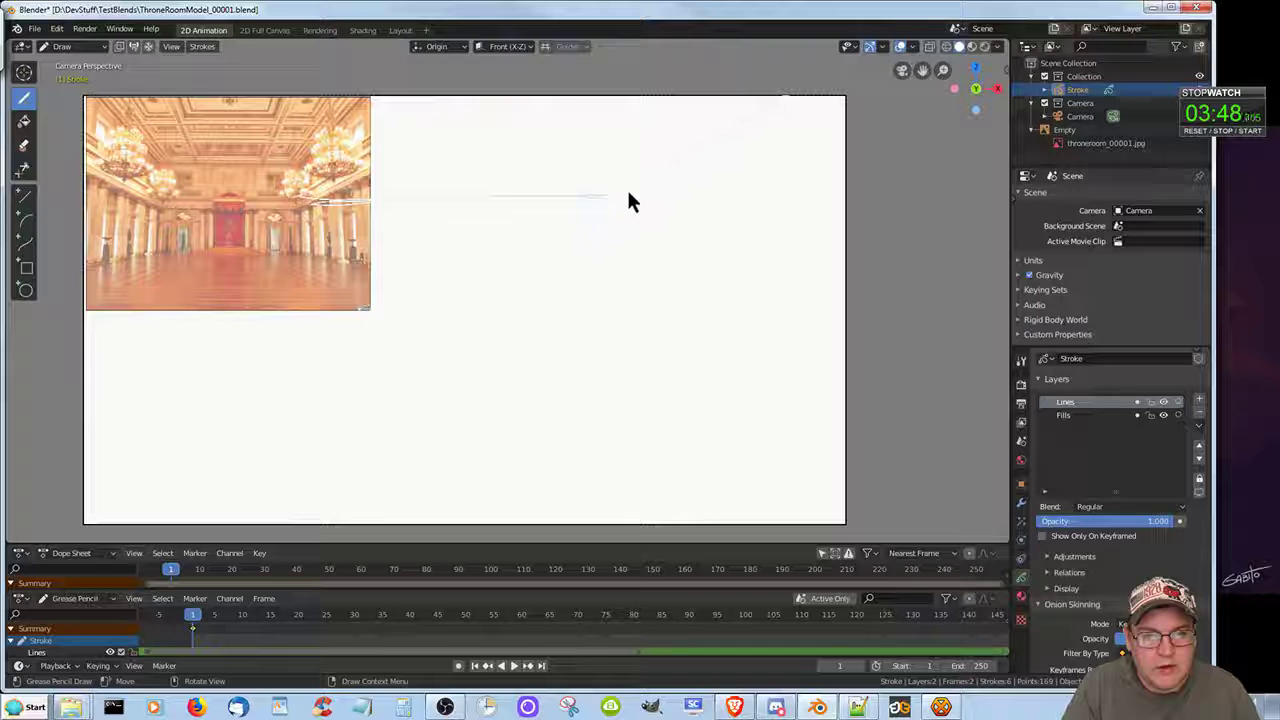
left_click_drag(210, 94, 302, 210)
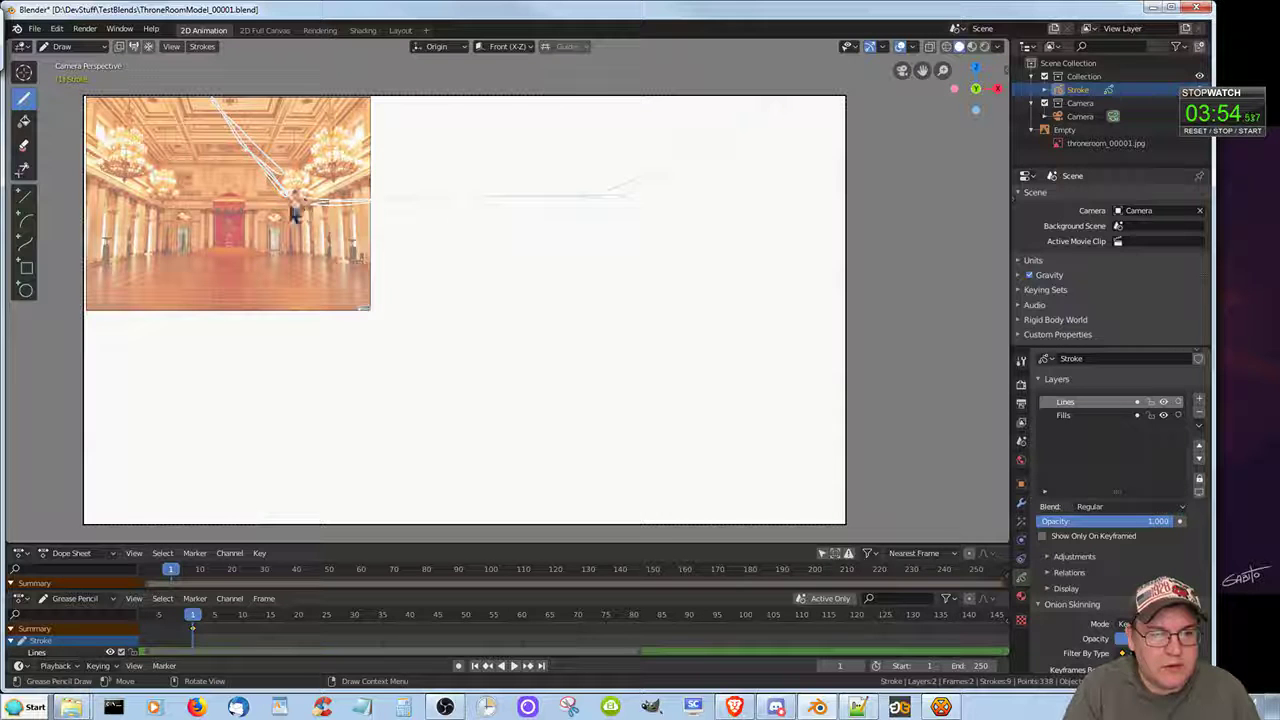
mouse_move(294, 206)
left_mouse_down()
mouse_move(297, 275)
mouse_move(467, 267)
left_mouse_up()
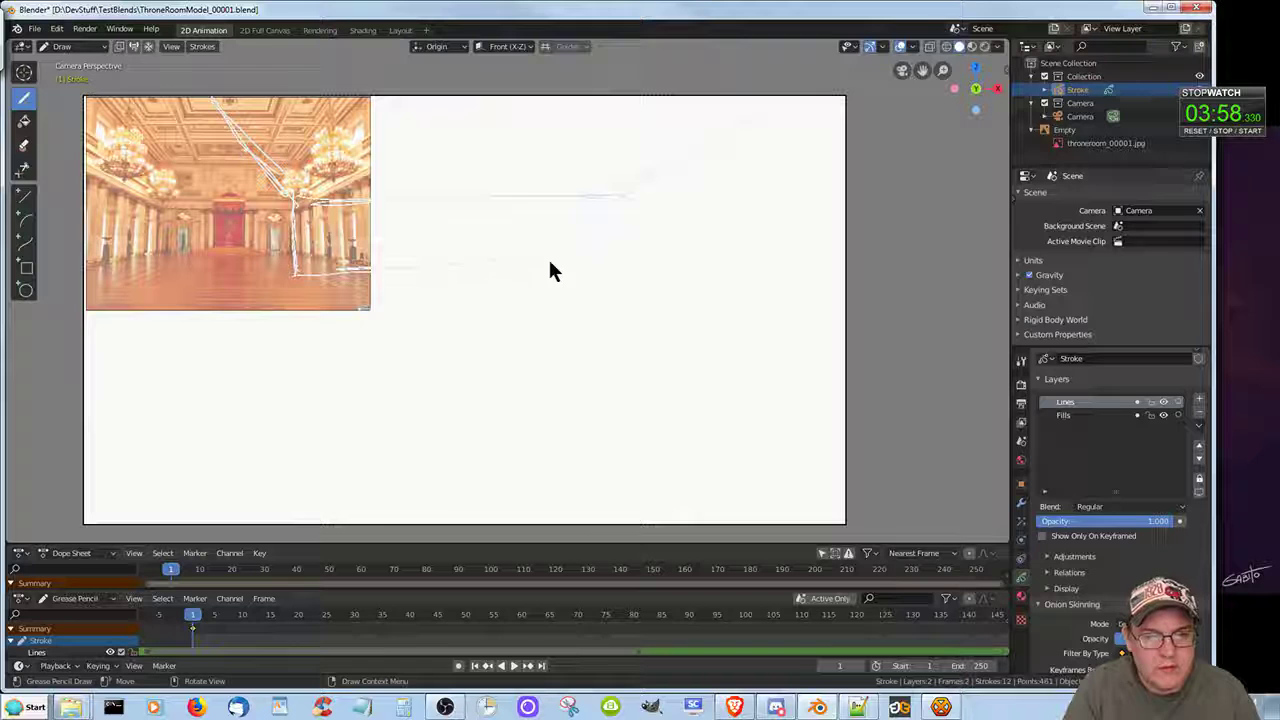
left_click_drag(549, 261, 610, 261)
left_click_drag(618, 203, 615, 288)
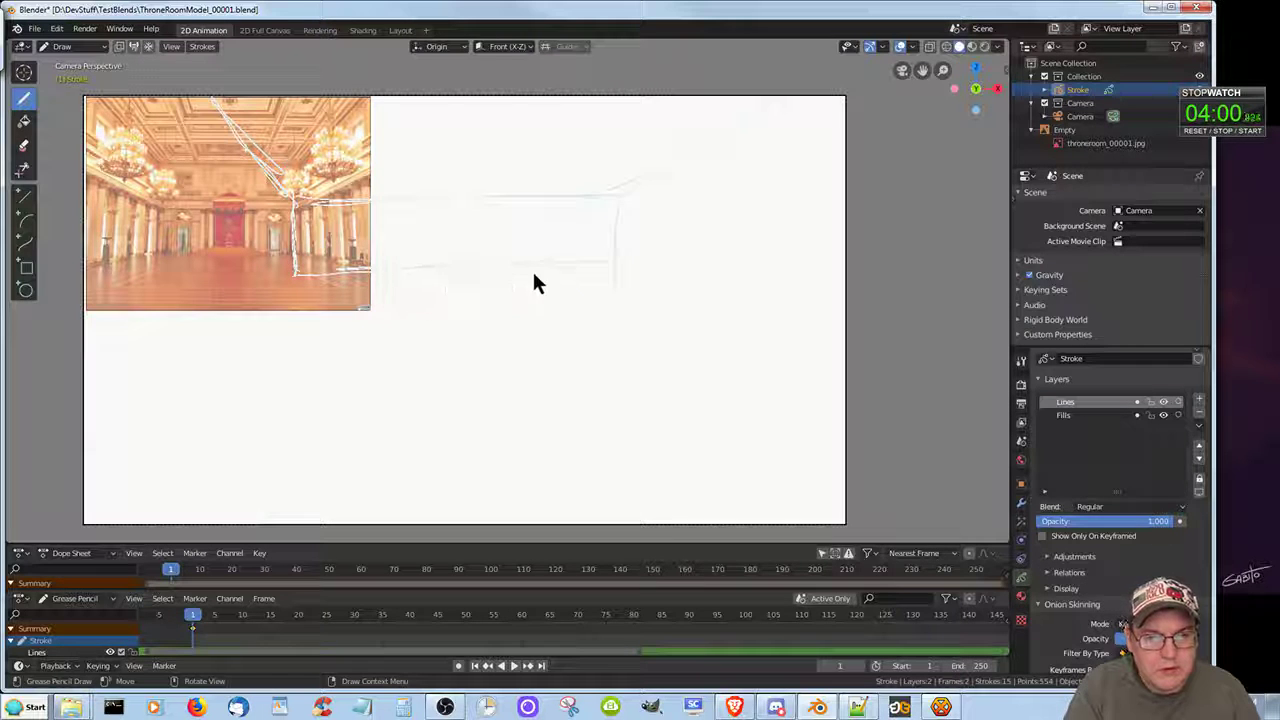
left_click_drag(303, 272, 610, 268)
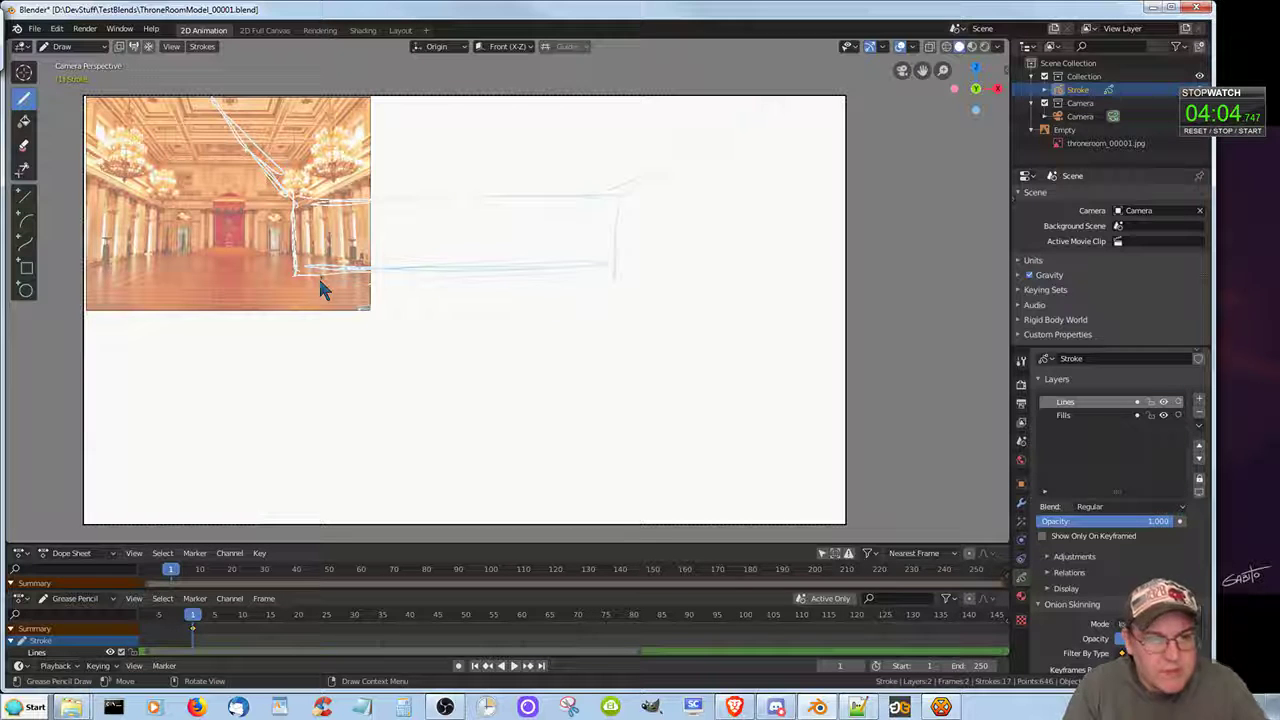
Extend both sides of the back wall downward and close them with a lower horizontal base line
left_click_drag(295, 272, 294, 326)
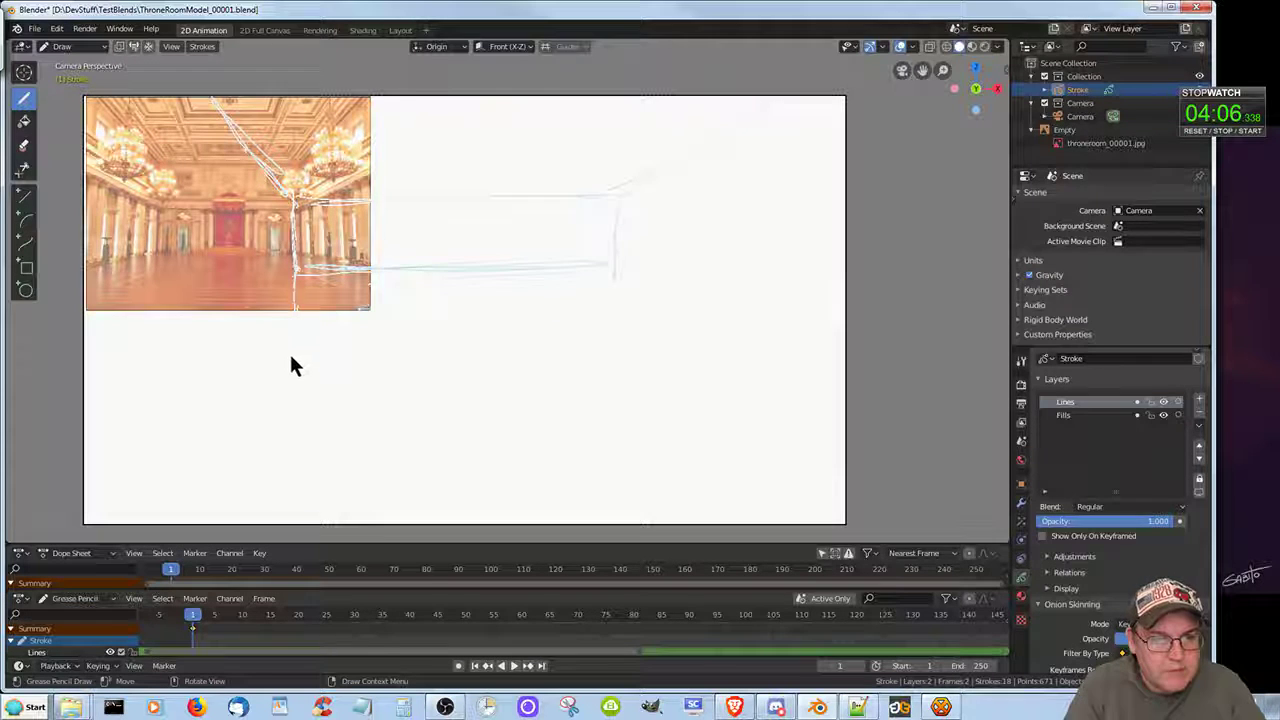
left_click_drag(611, 271, 600, 365)
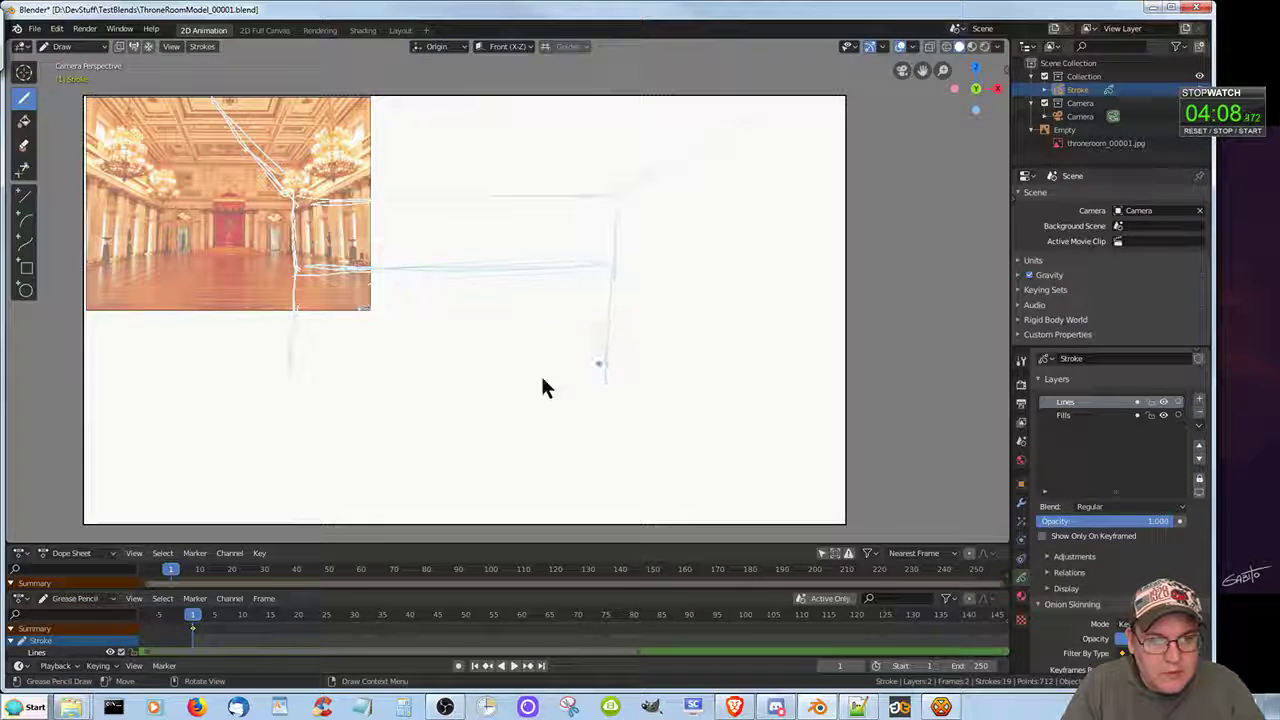
left_click_drag(284, 374, 605, 363)
left_click_drag(605, 367, 317, 359)
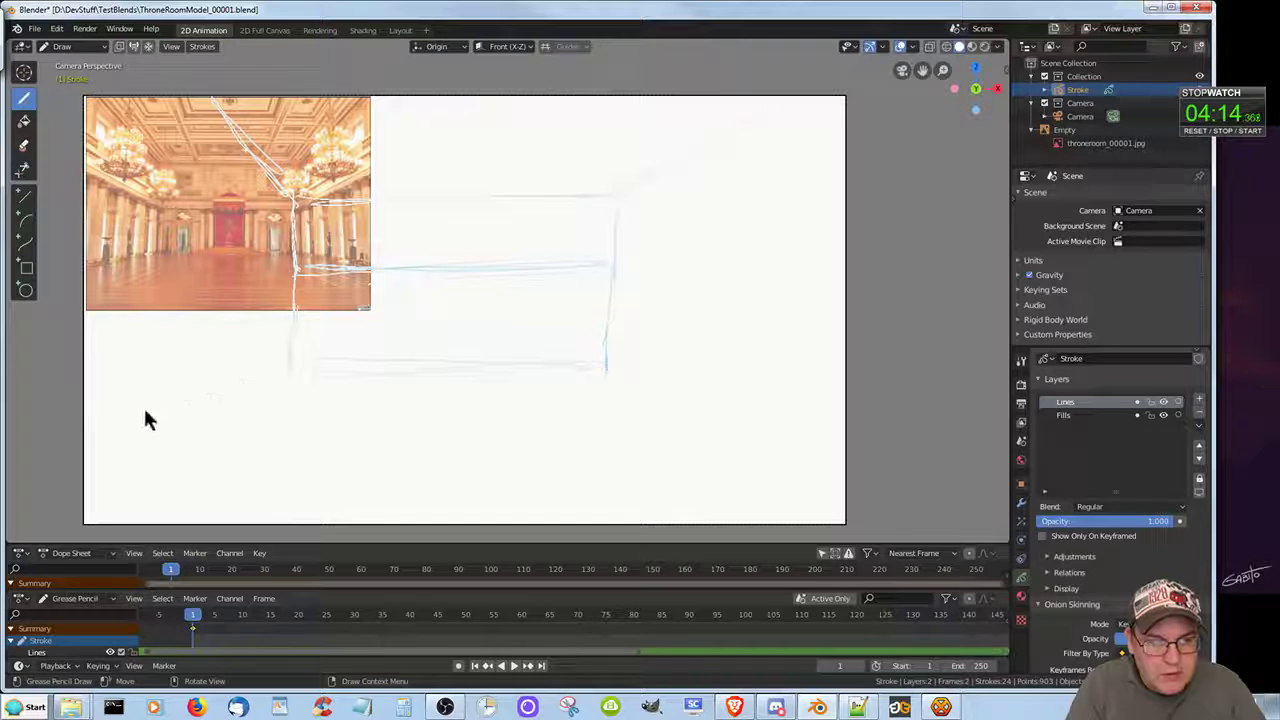
Sketch the left and right floor edges as diagonals from the back wall's lower corners toward the frame's side borders
left_click_drag(190, 395, 668, 378)
left_click_drag(606, 352, 606, 373)
left_click_drag(680, 386, 884, 500)
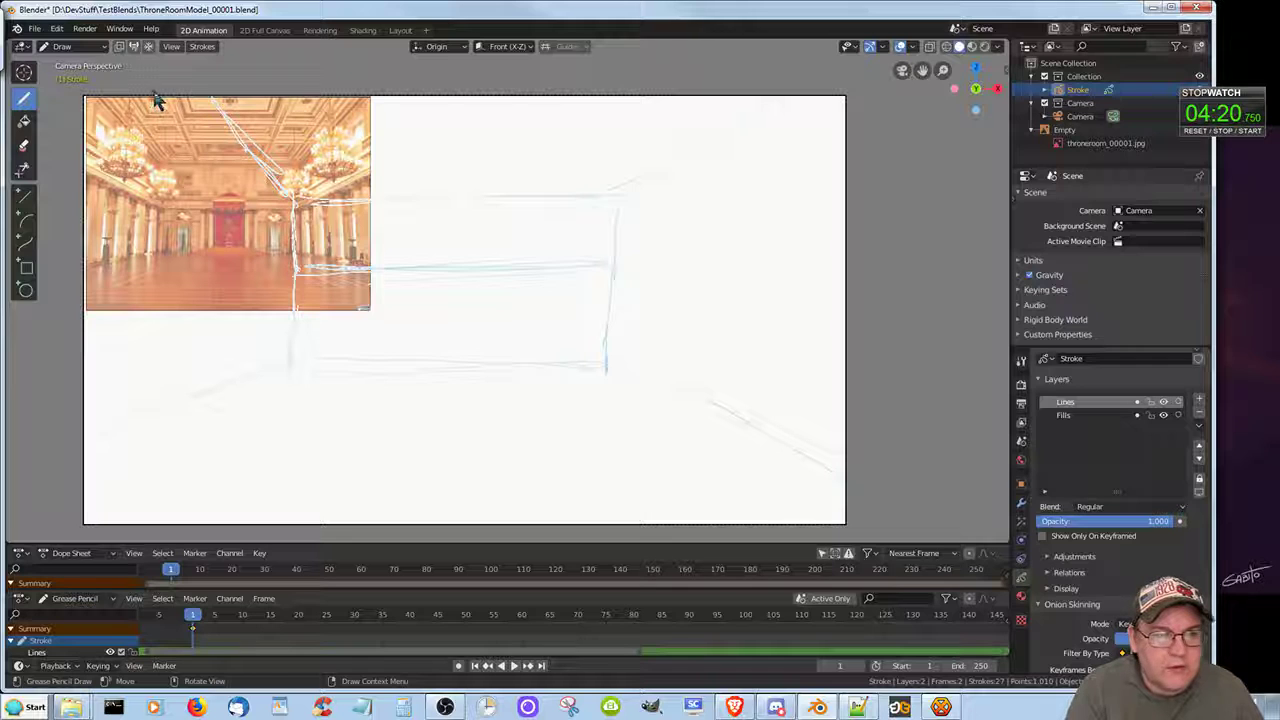
Redraw the left ceiling edge at a flatter angle from the frame's top border to the back wall's upper left corner
left_click_drag(156, 92, 270, 184)
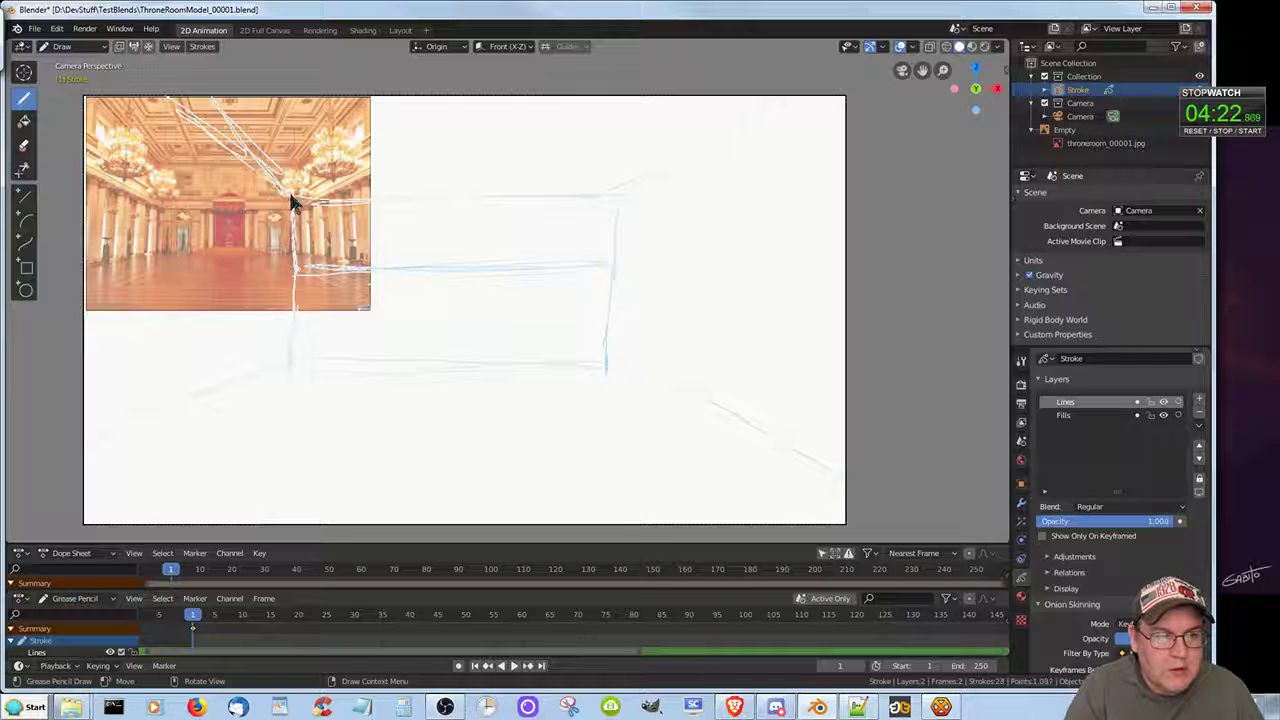
left_click_drag(163, 109, 296, 204)
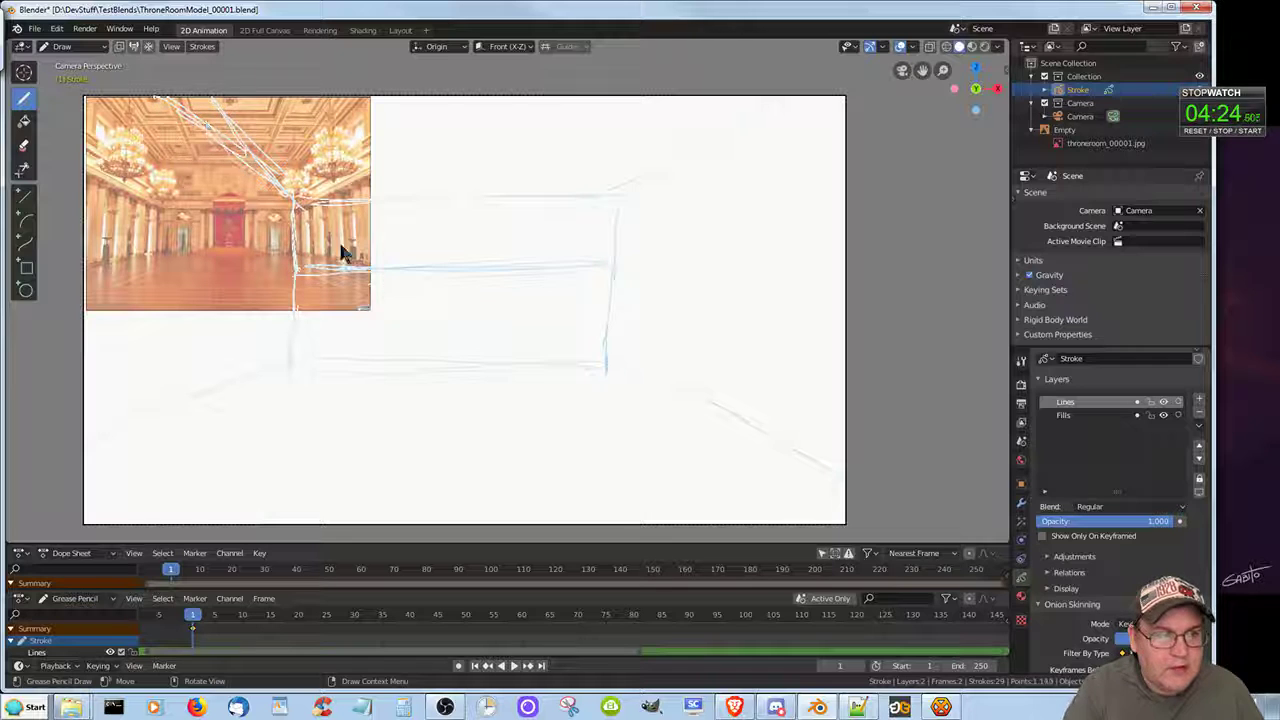
left_click_drag(230, 148, 292, 195)
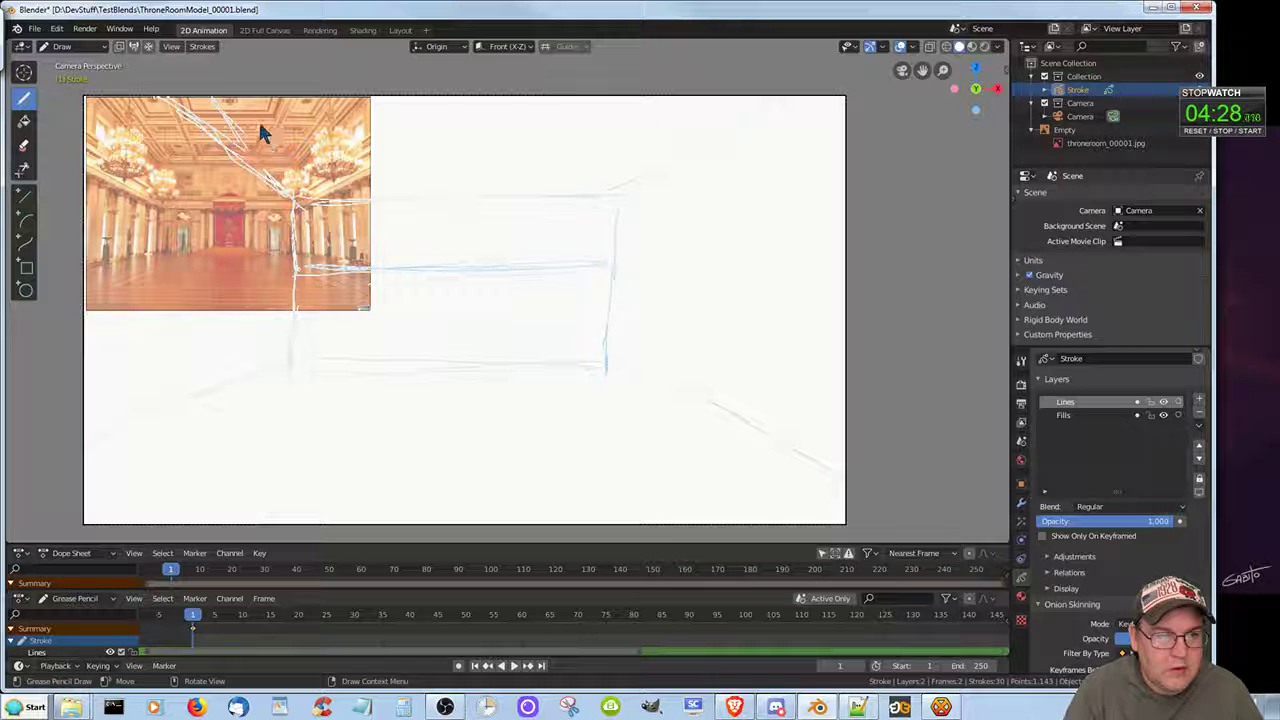
Erase the stray ceiling strokes beside the left ceiling edge and retrace the back wall's base line across its full width
left_click_drag(251, 110, 223, 92, "ctrl")
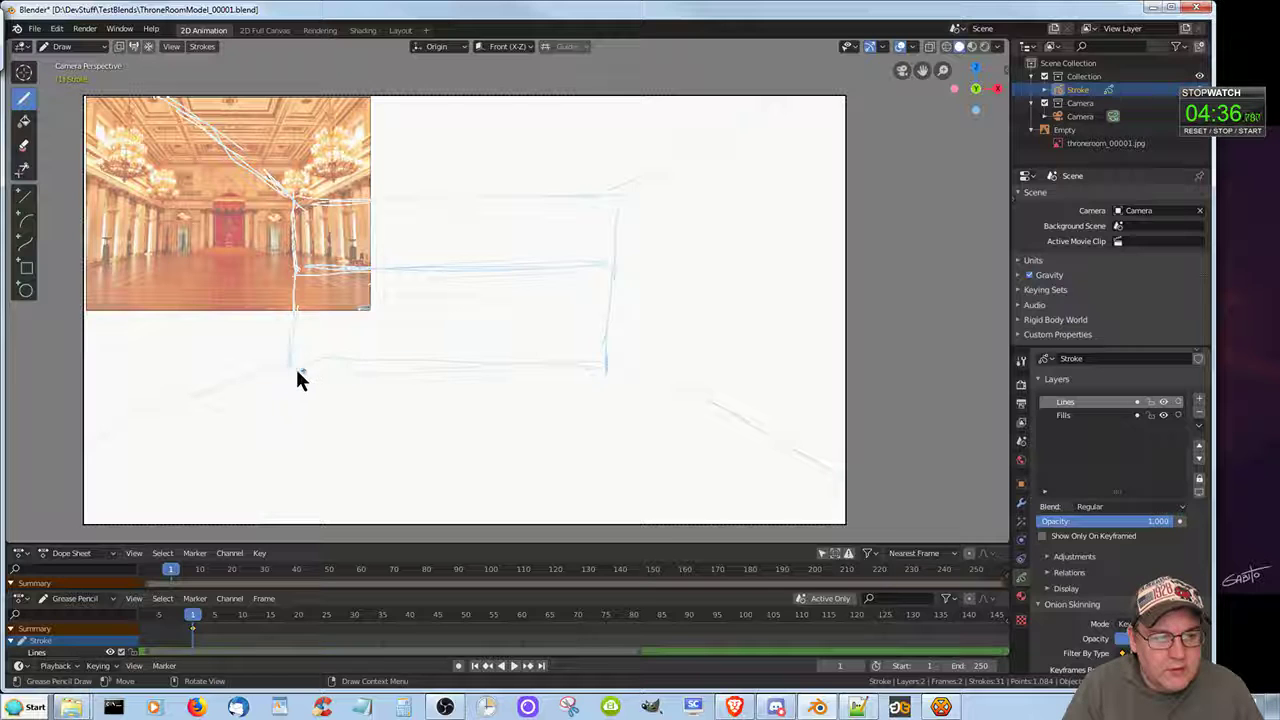
left_click_drag(302, 374, 405, 370)
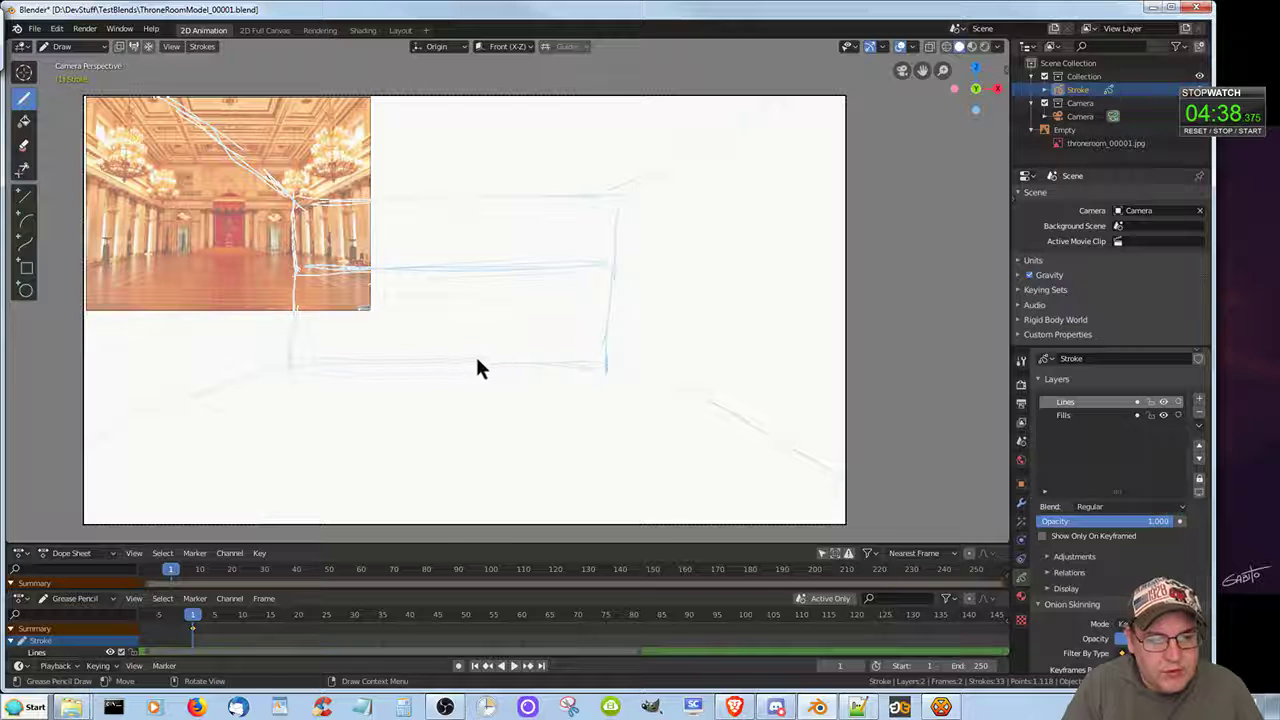
mouse_move(573, 368)
left_mouse_down()
mouse_move(350, 385)
mouse_move(291, 367)
left_mouse_up()
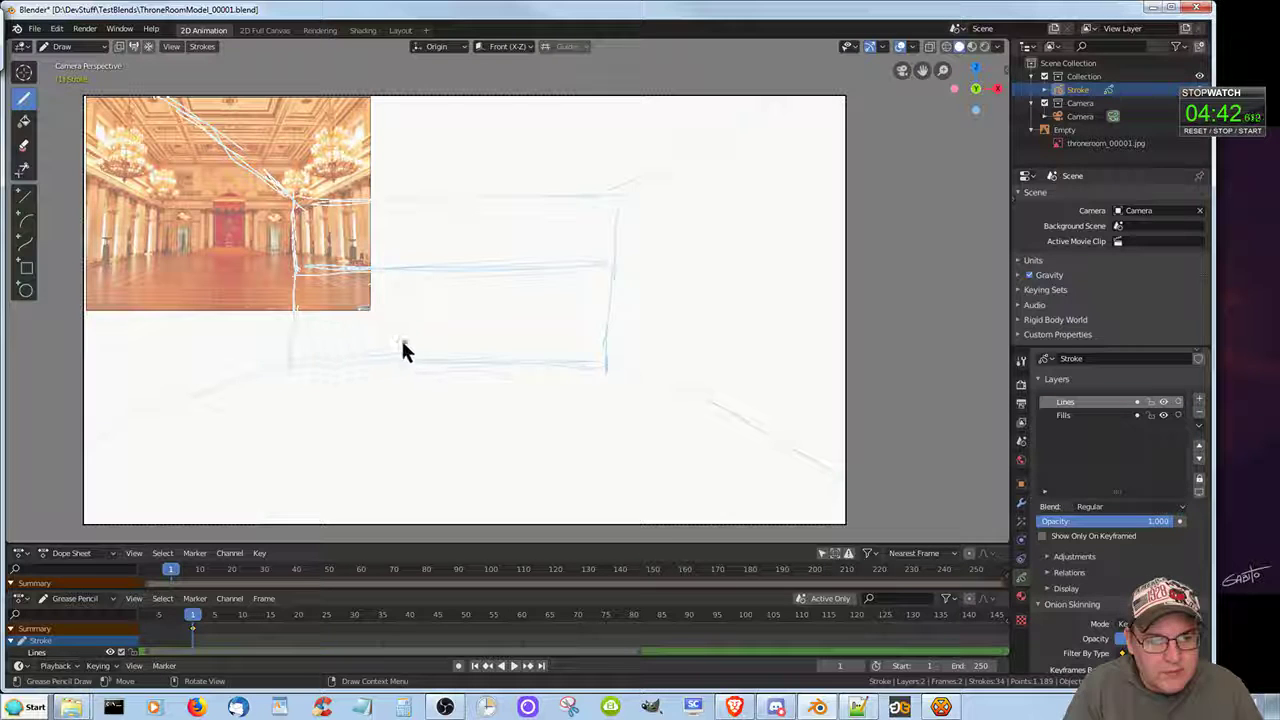
Sketch a short horizontal dais line just above the base line at the wall's centre and reinforce the lower right wall corner
left_click_drag(416, 335, 532, 342)
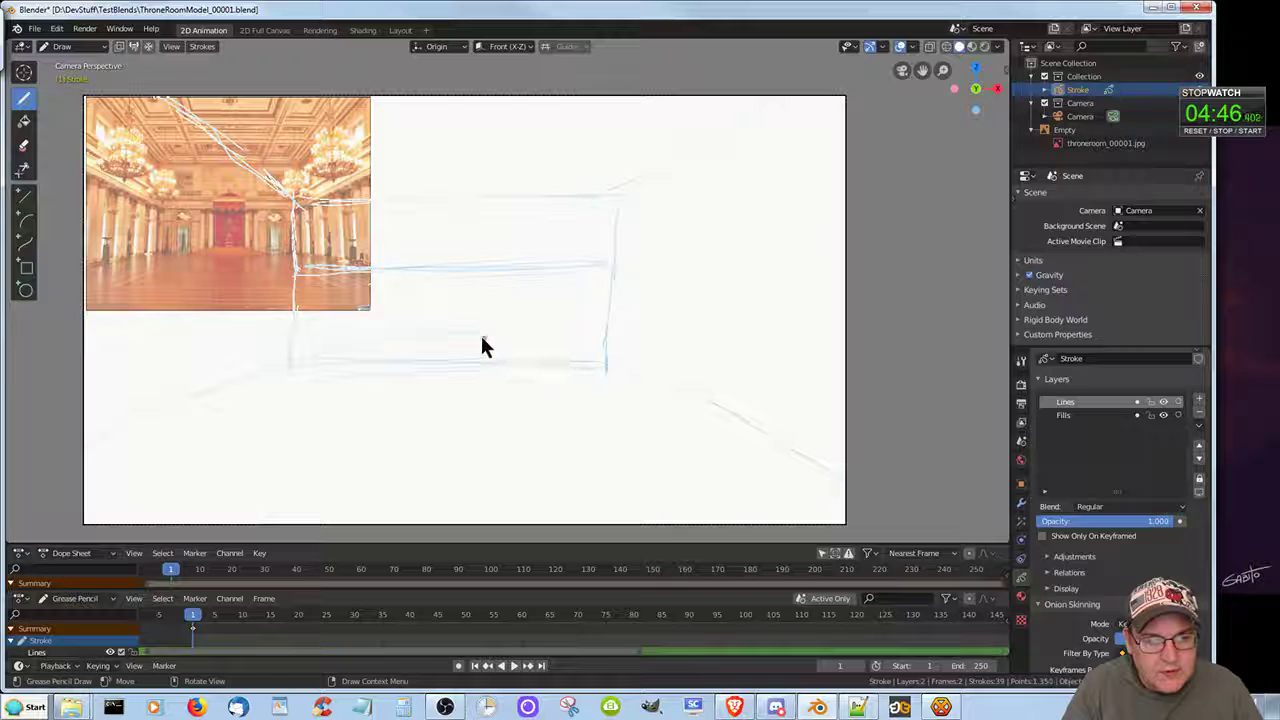
left_click_drag(419, 331, 524, 331)
left_click_drag(604, 320, 602, 372)
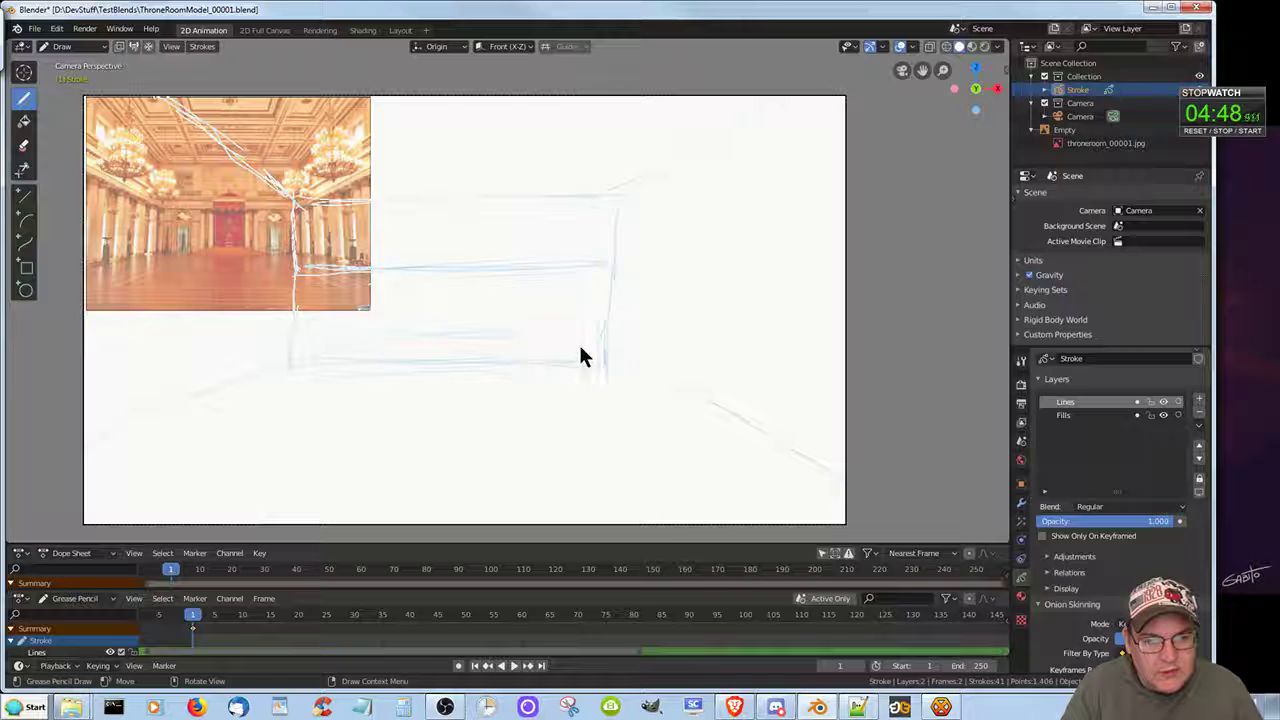
Sketch a throne on the dais with a boxy seat, two armrests and a rounded backrest
mouse_move(439, 310)
left_mouse_down()
mouse_move(438, 367)
mouse_move(435, 318)
mouse_move(468, 335)
mouse_move(438, 285)
mouse_move(460, 279)
mouse_move(478, 299)
mouse_move(449, 343)
mouse_move(447, 331)
mouse_move(434, 337)
mouse_move(478, 320)
left_mouse_up()
left_click_drag(478, 320, 475, 334)
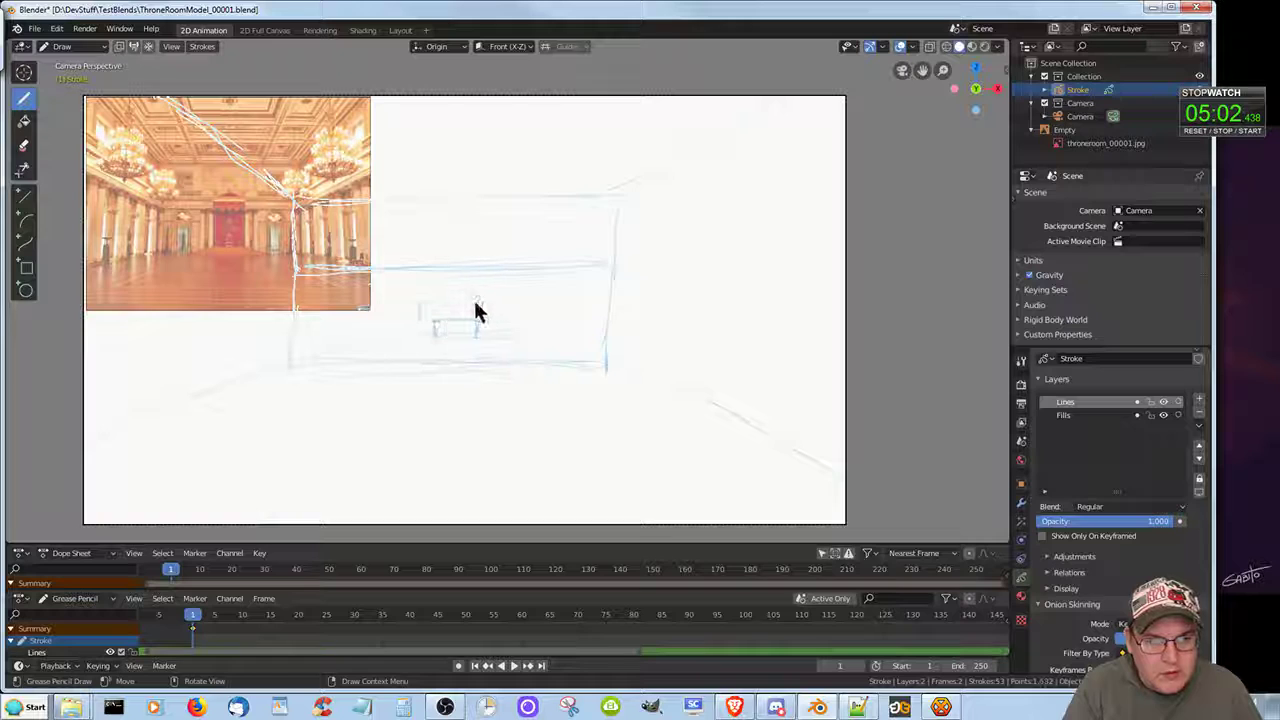
mouse_move(475, 300)
left_mouse_down()
mouse_move(492, 310)
mouse_move(492, 337)
mouse_move(437, 304)
left_mouse_up()
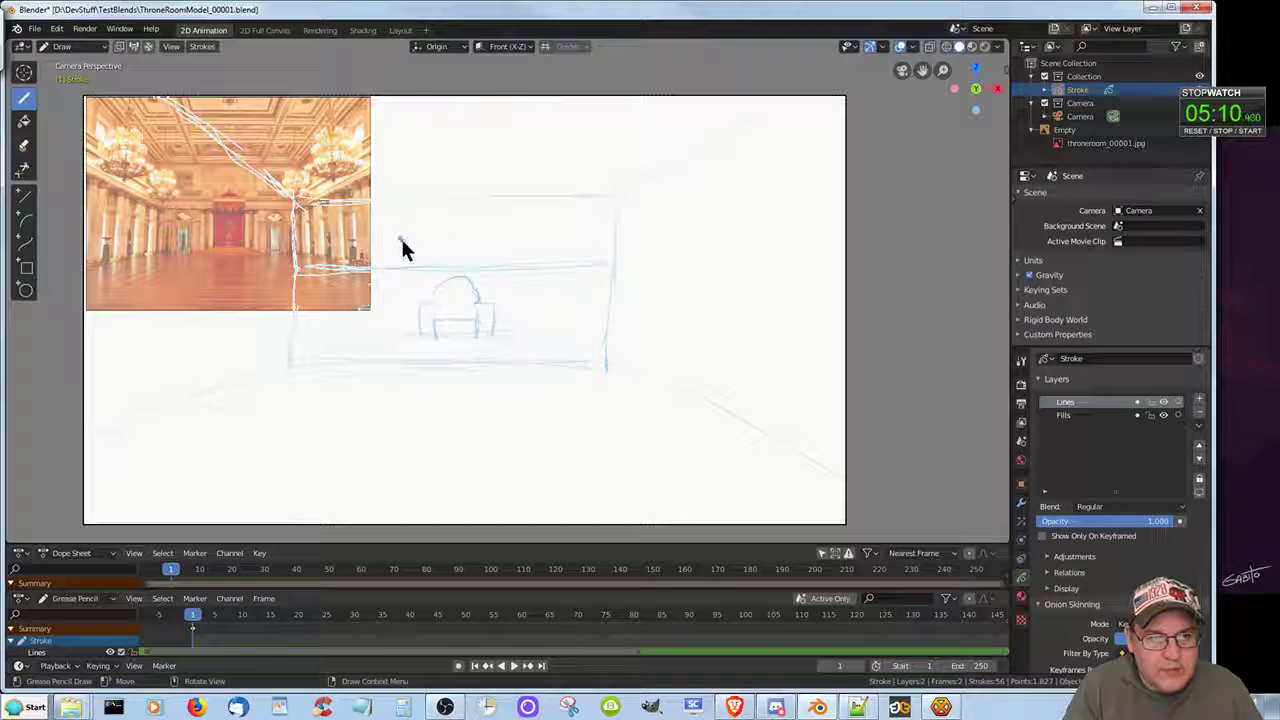
Frame the throne with a peaked canopy above it and two vertical posts running down to the dais
mouse_move(416, 264)
left_mouse_down()
mouse_move(415, 238)
mouse_move(445, 222)
mouse_move(498, 236)
mouse_move(498, 265)
left_mouse_up()
mouse_move(416, 241)
left_mouse_down()
mouse_move(422, 264)
mouse_move(499, 264)
left_mouse_up()
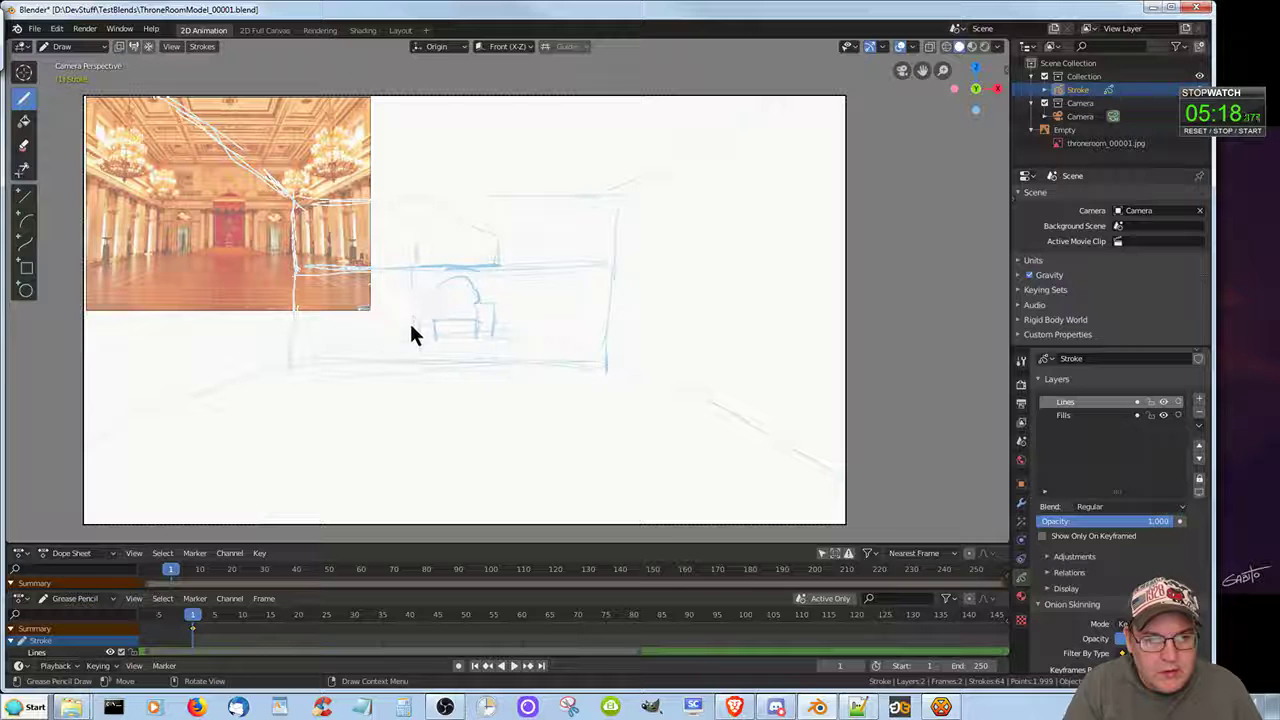
left_click_drag(411, 325, 412, 343)
left_click_drag(502, 268, 501, 344)
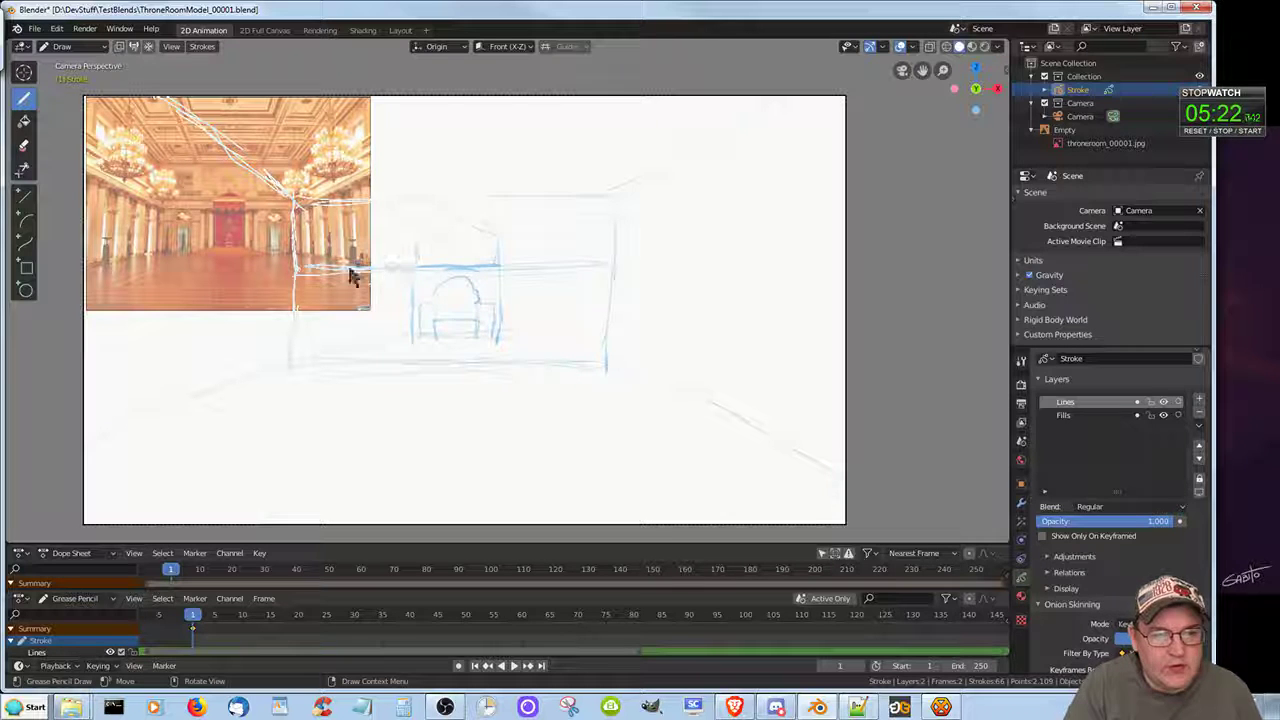
Sketch a horizontal ledge line on both sides of the canopy and continue the ledge in perspective along both side walls
mouse_move(295, 250)
left_mouse_down()
mouse_move(403, 254)
mouse_move(366, 243)
left_mouse_up()
left_click_drag(504, 237, 606, 235)
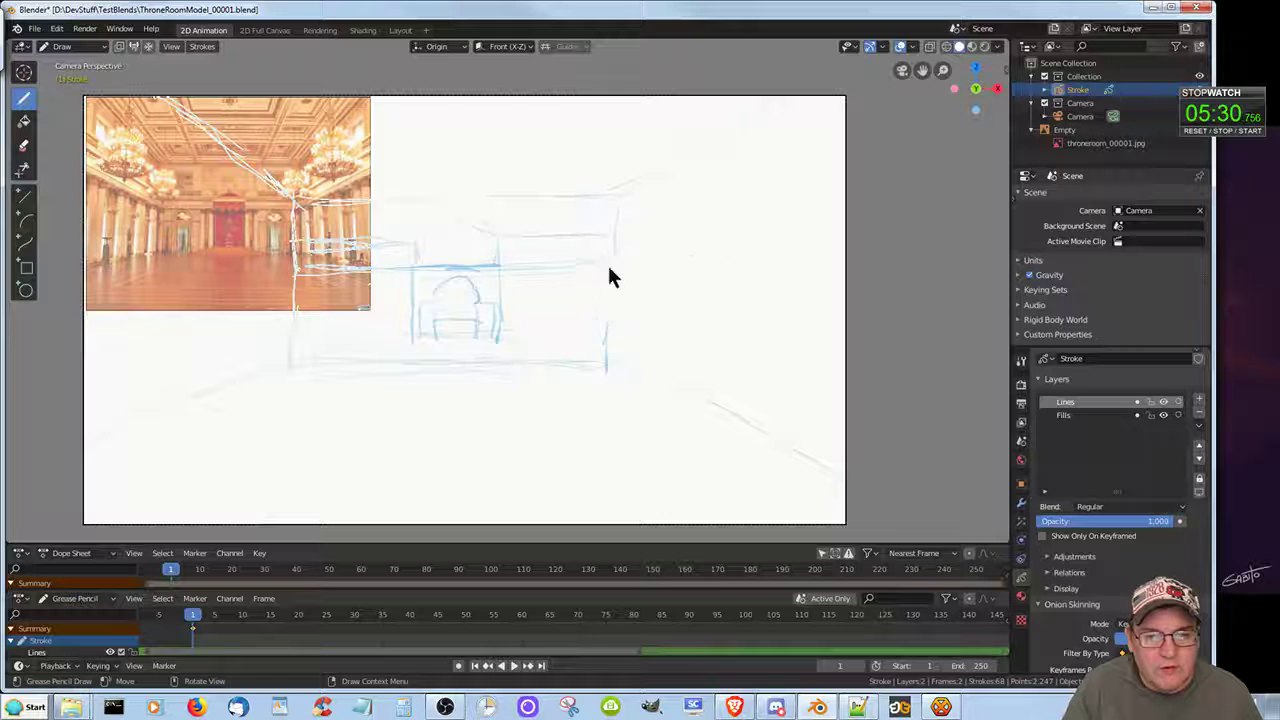
left_click_drag(607, 262, 843, 244)
left_click_drag(612, 236, 787, 198)
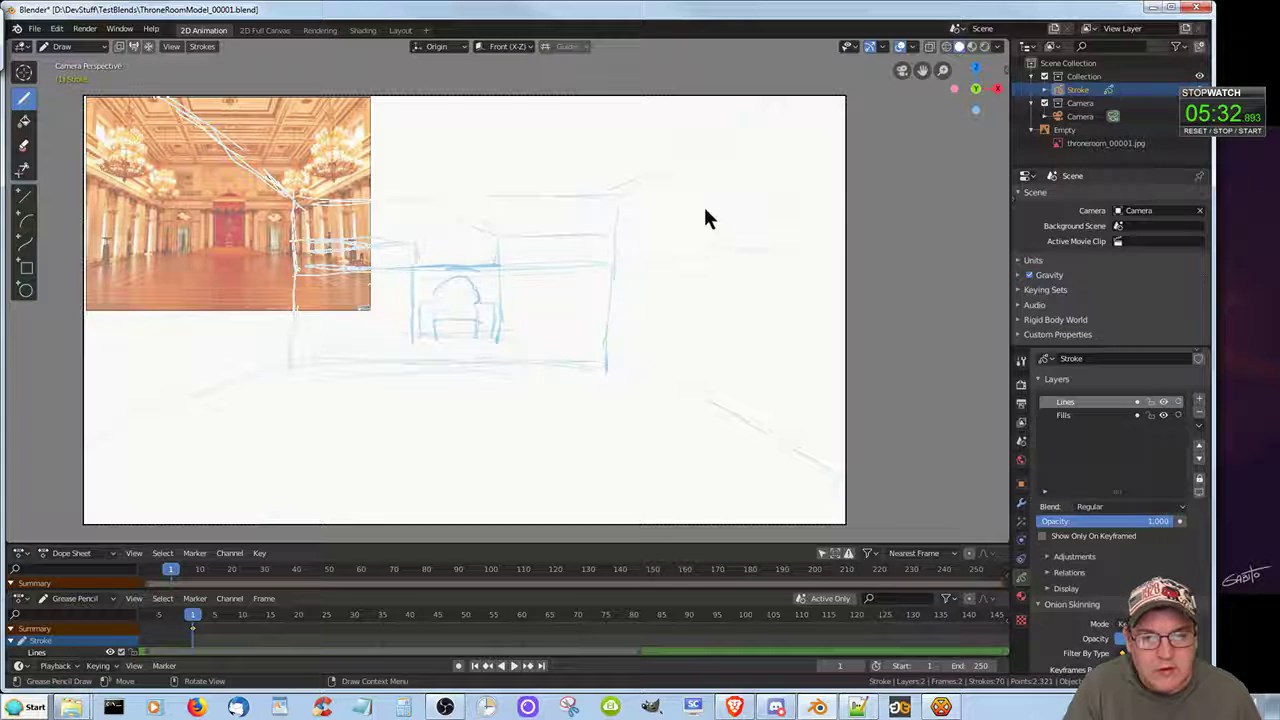
left_click_drag(299, 269, 88, 200)
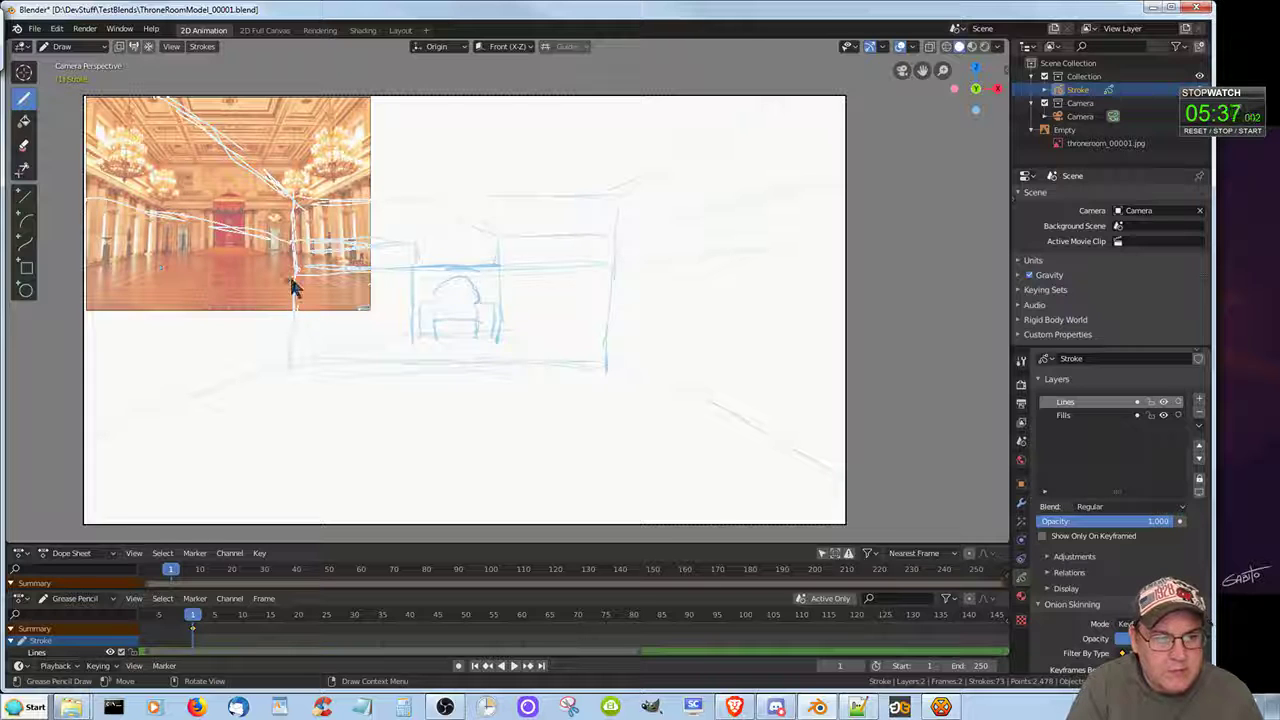
Sketch the left wall's lower ledge lines toward the frame's left border, erasing the steeper strokes, and restore the wall corner edge
mouse_move(288, 277)
left_mouse_down()
mouse_move(202, 310)
mouse_move(221, 299)
mouse_move(151, 308)
mouse_move(292, 266)
mouse_move(280, 288)
mouse_move(172, 314)
left_mouse_up()
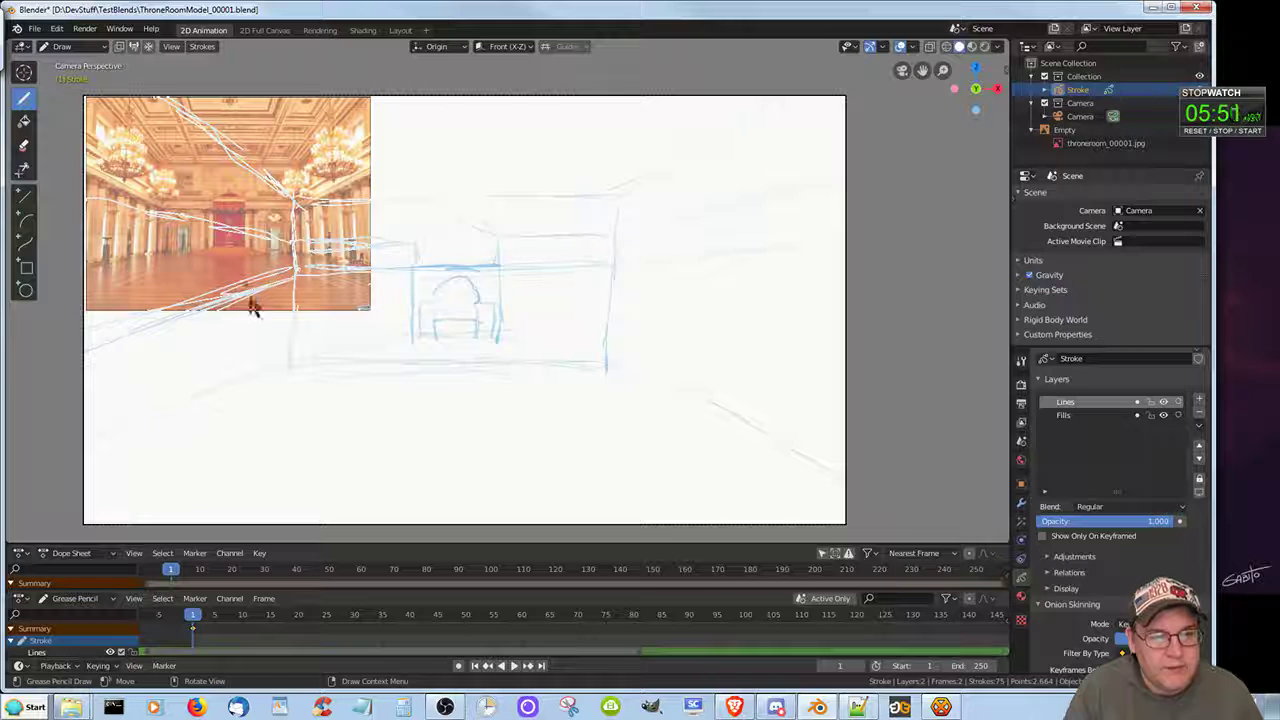
mouse_move(247, 314)
left_mouse_down("ctrl")
mouse_move(286, 294)
mouse_move(280, 277)
mouse_move(210, 318)
mouse_move(14, 366)
left_mouse_up("ctrl")
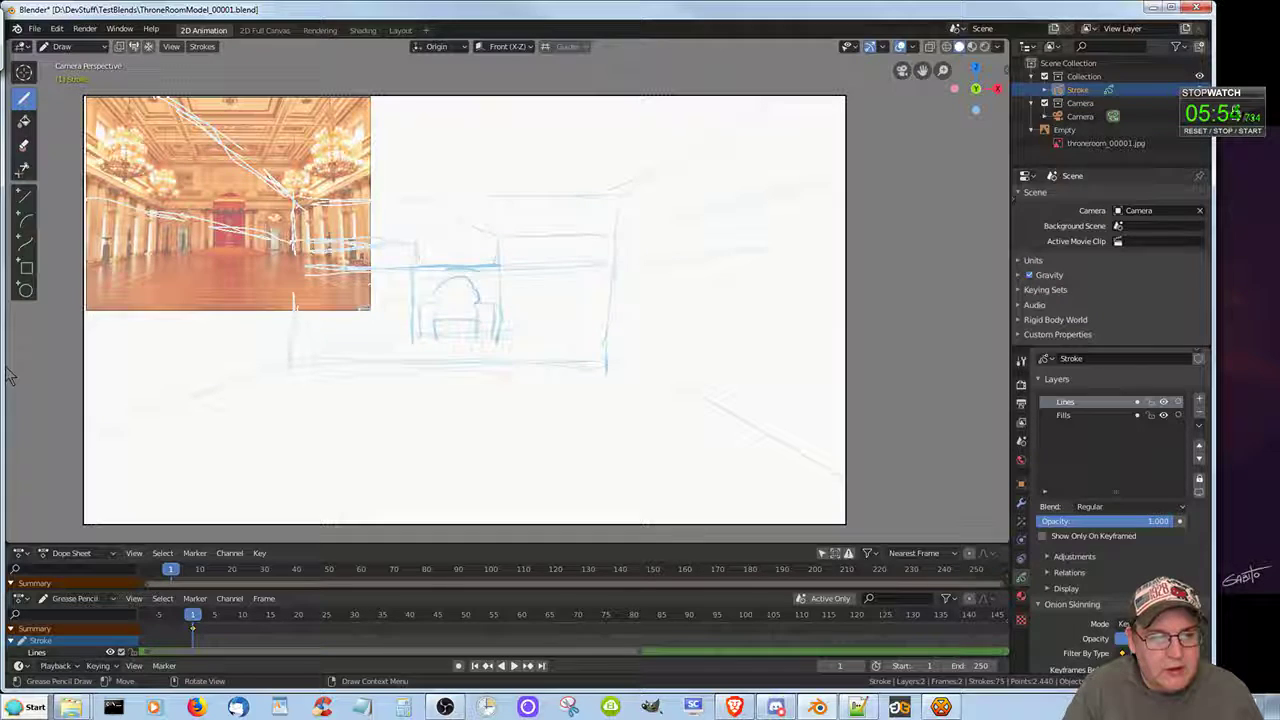
left_click_drag(297, 249, 293, 316)
mouse_move(280, 270)
left_mouse_down()
mouse_move(338, 269)
mouse_move(88, 302)
left_mouse_up()
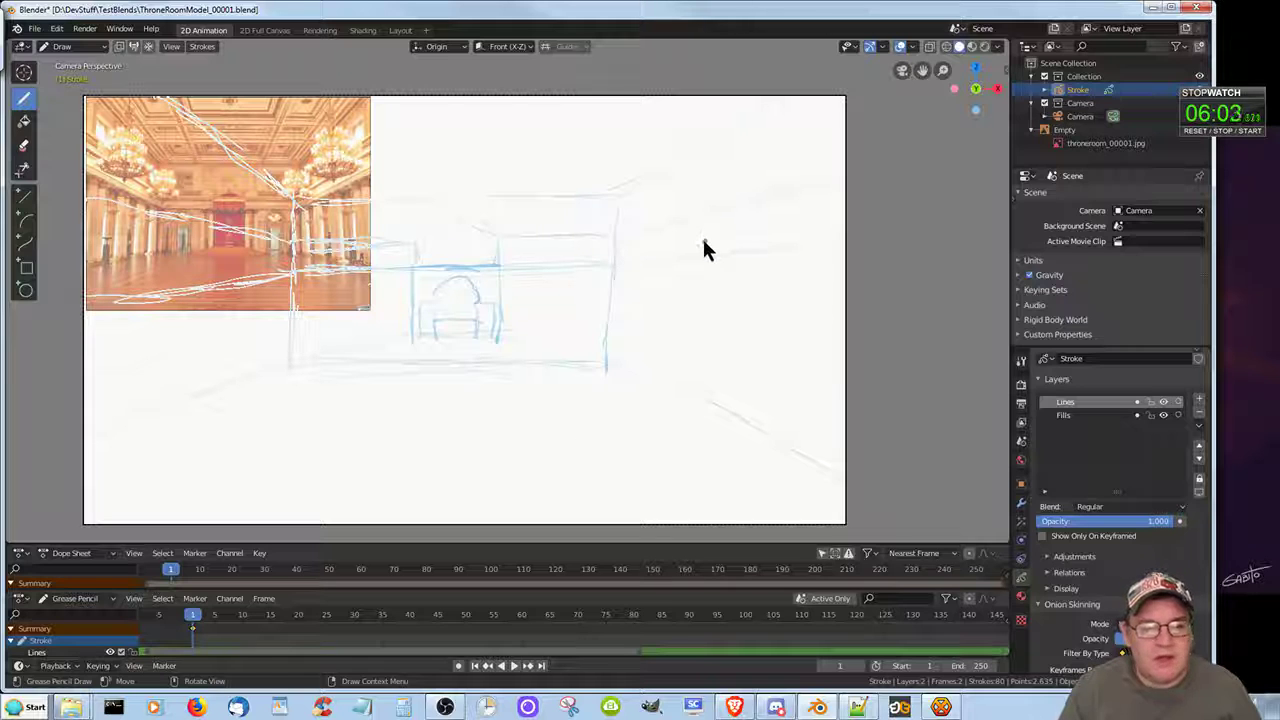
left_click_drag(112, 315, 90, 300)
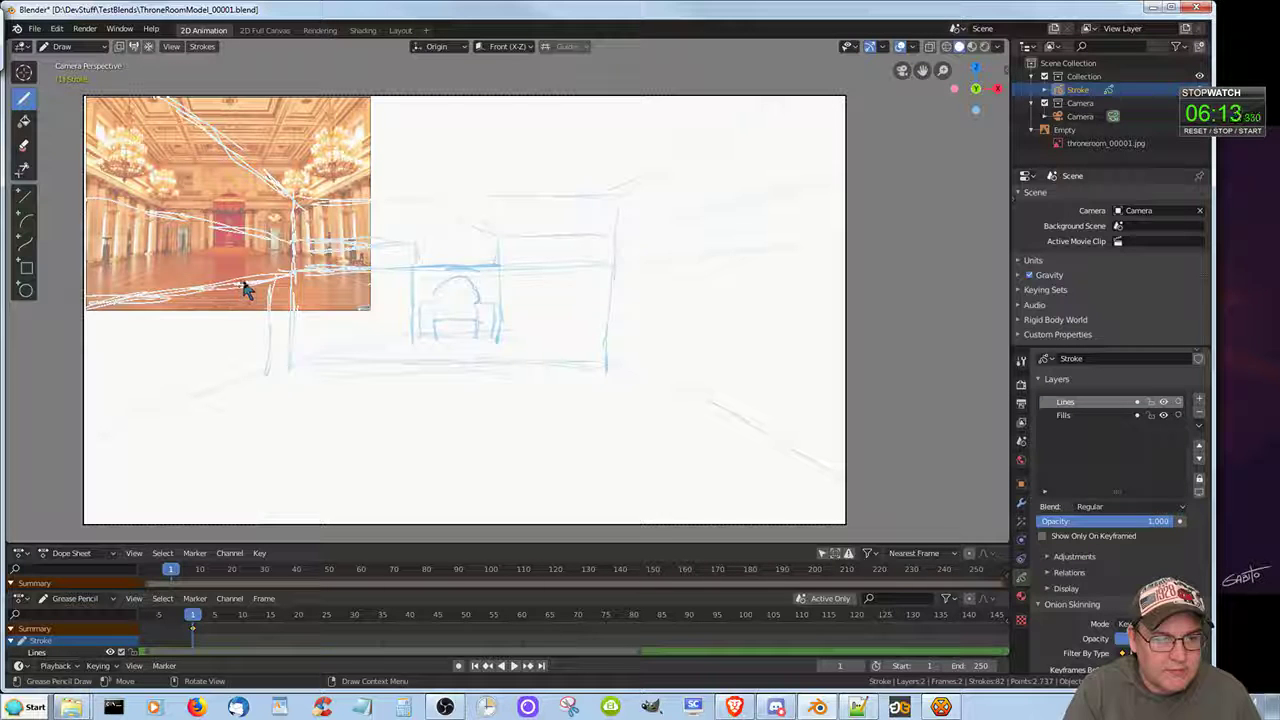
Sketch six vertical columns along the left wall from the lower ledge to the floor edge and reinforce the ledge lines above them
left_click_drag(270, 312, 266, 377)
left_click_drag(250, 312, 243, 382)
mouse_move(209, 300)
left_mouse_down()
mouse_move(205, 392)
mouse_move(181, 406)
left_mouse_up()
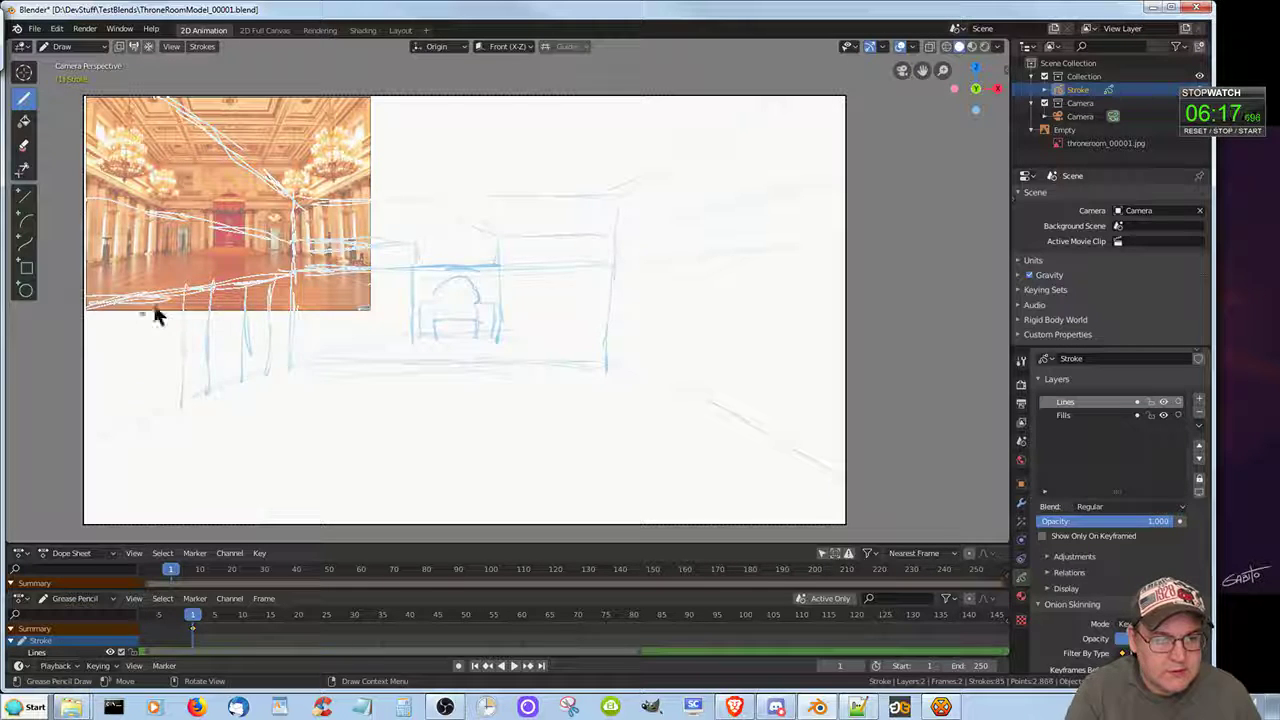
left_click_drag(152, 312, 148, 411)
left_click_drag(108, 342, 118, 428)
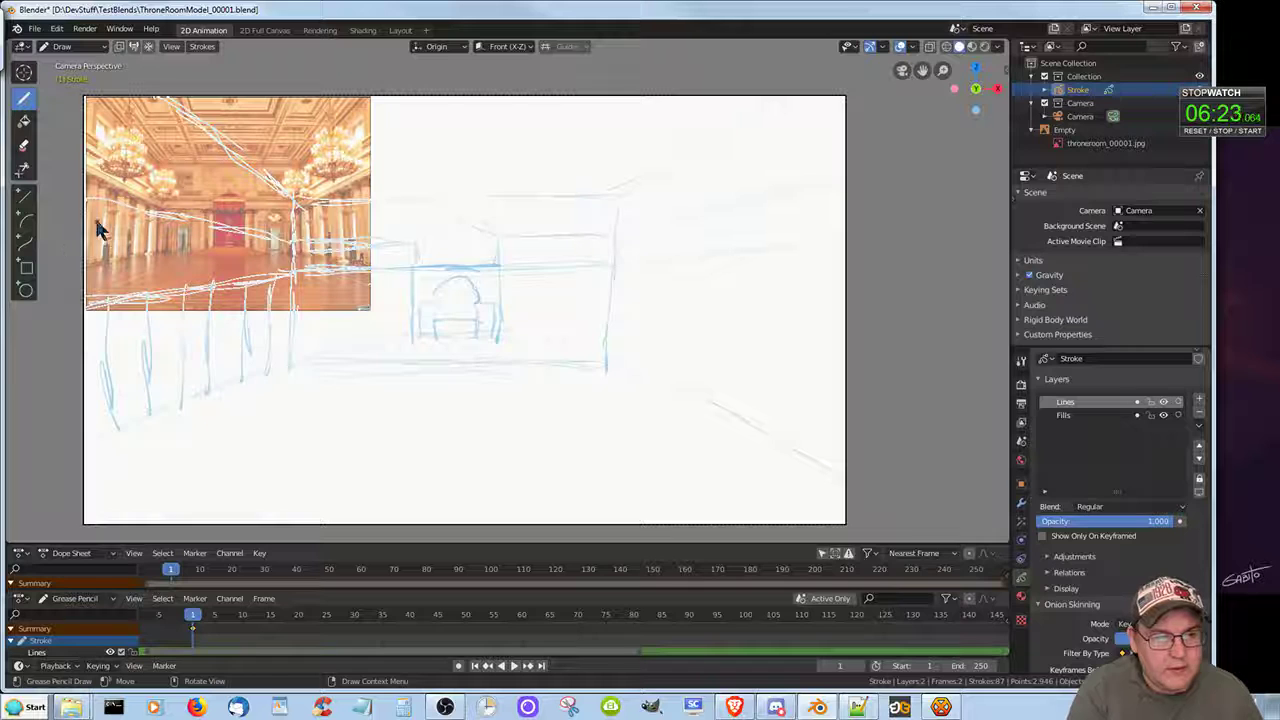
left_click_drag(88, 219, 198, 235)
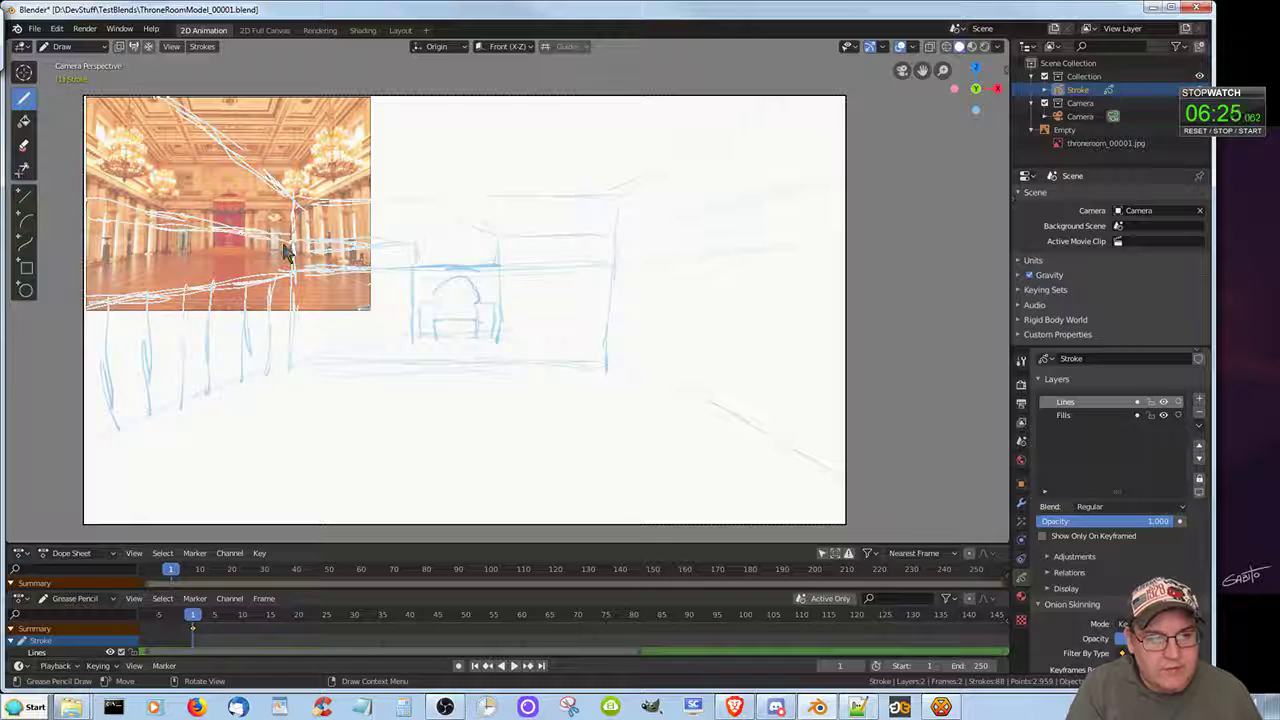
mouse_move(290, 275)
left_mouse_down()
mouse_move(149, 289)
mouse_move(278, 277)
left_mouse_up()
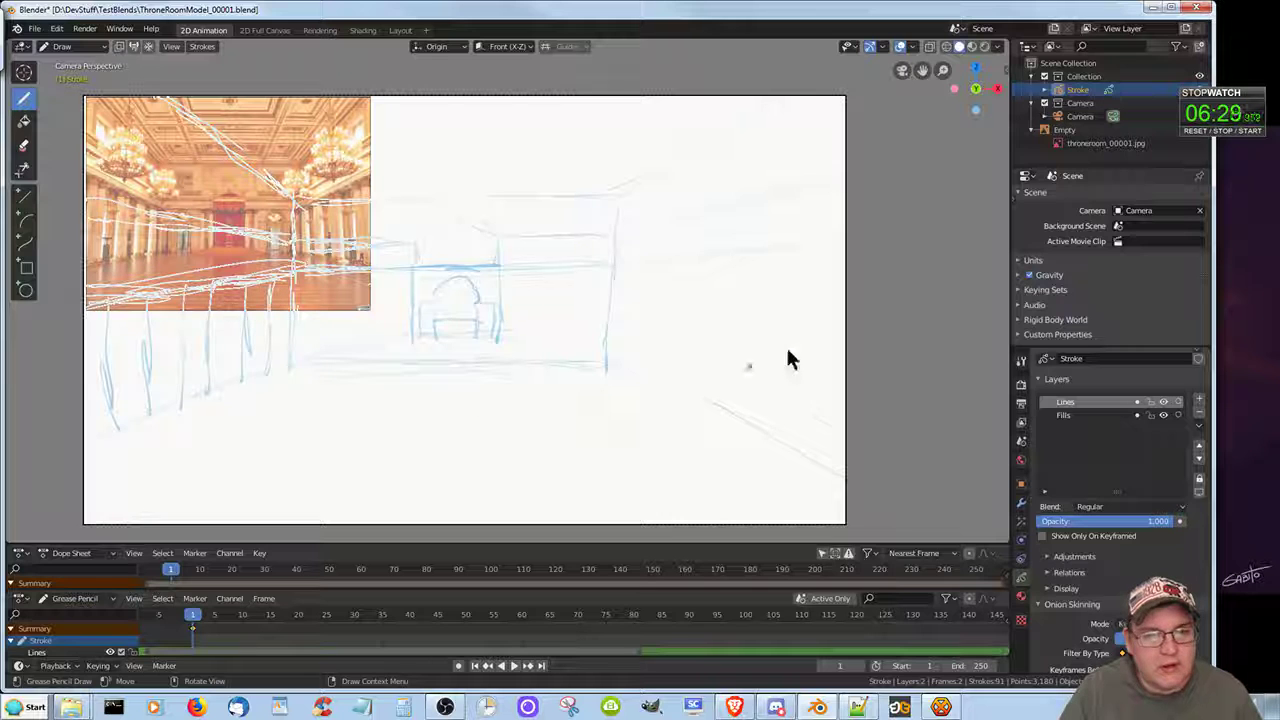
Sketch a row of vertical columns along the right wall, from the ledge line down to the floor edge
mouse_move(636, 265)
left_mouse_down()
mouse_move(629, 371)
mouse_move(662, 403)
left_mouse_up()
left_click_drag(715, 256, 702, 403)
left_click_drag(752, 262, 728, 415)
left_click_drag(796, 244, 774, 434)
left_click_drag(813, 337, 806, 466)
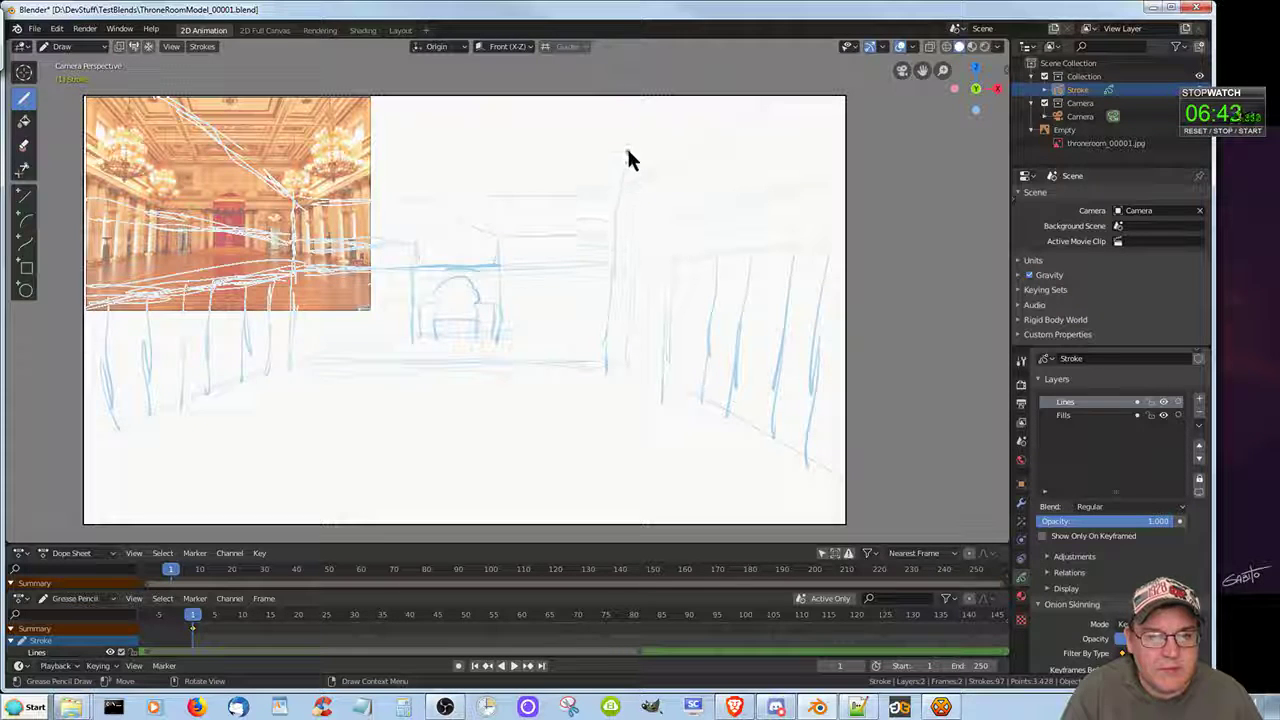
Sketch a large chandelier near the right ceiling with a bell-shaped body, an elliptical lower ring and a hanging chain
left_click_drag(627, 148, 622, 165, "ctrl")
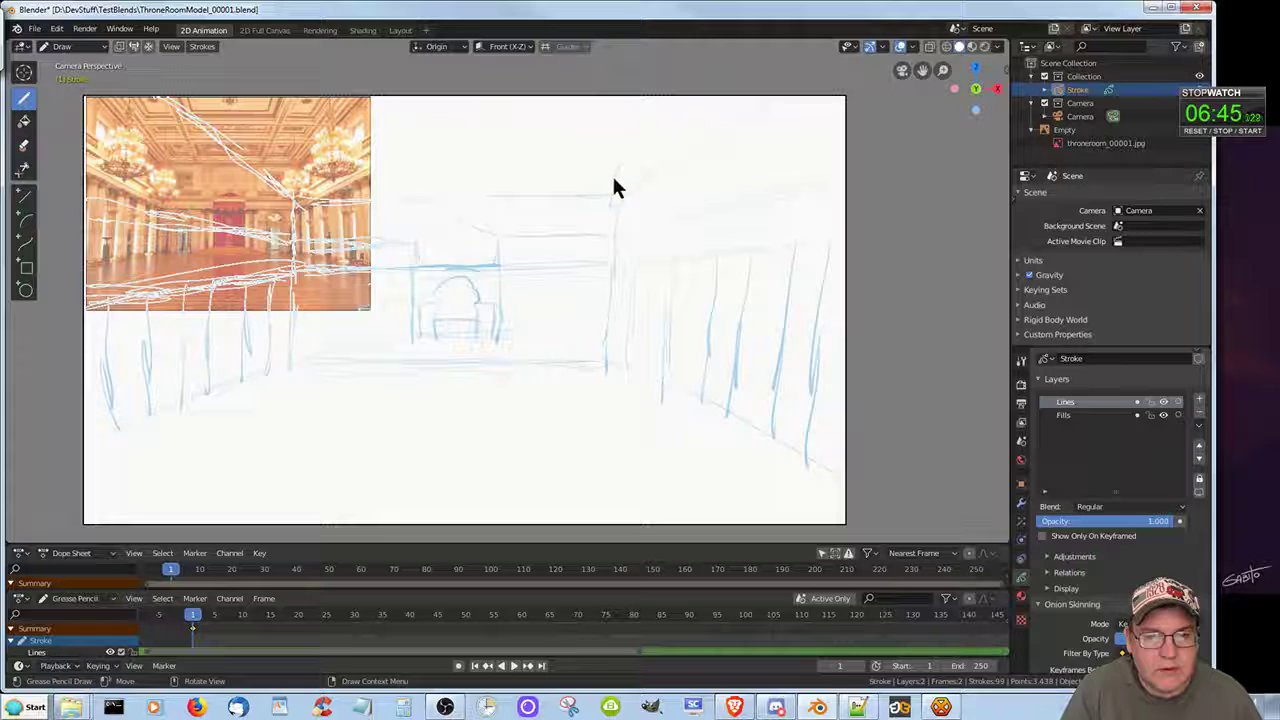
left_click_drag(612, 280, 615, 256)
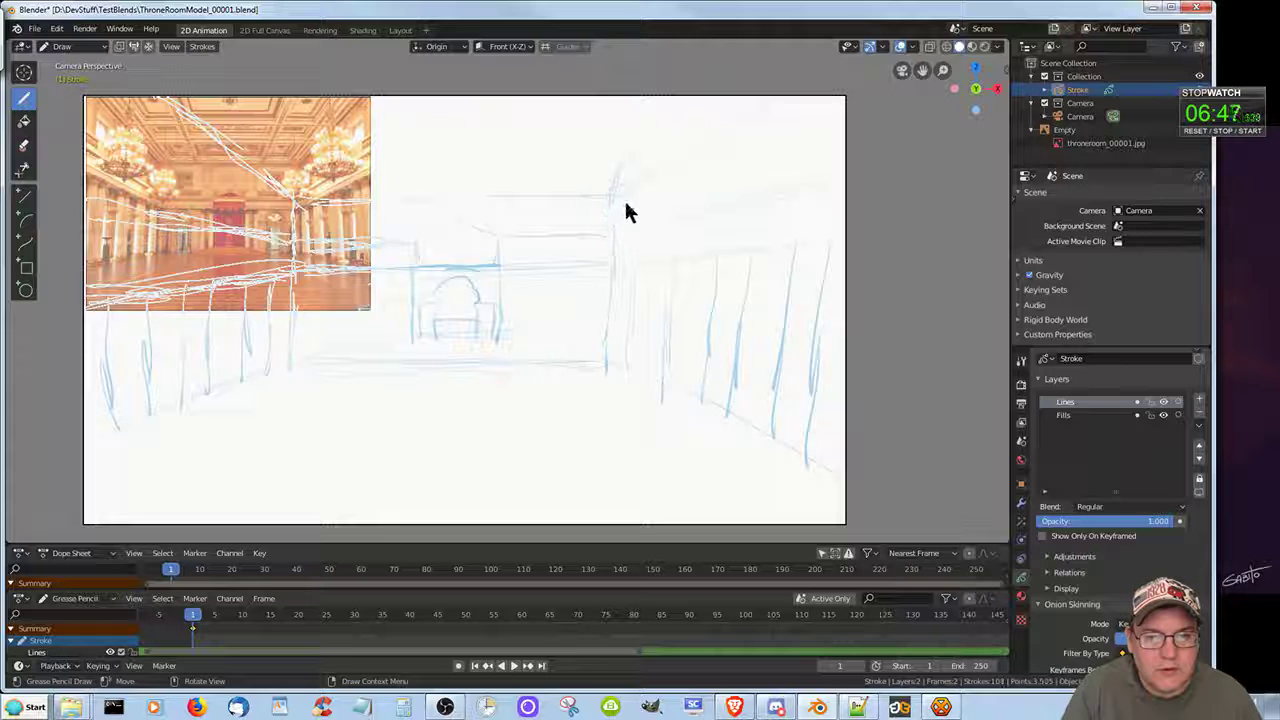
mouse_move(685, 204)
left_mouse_down()
mouse_move(600, 217)
mouse_move(698, 229)
mouse_move(702, 173)
mouse_move(697, 220)
left_mouse_up()
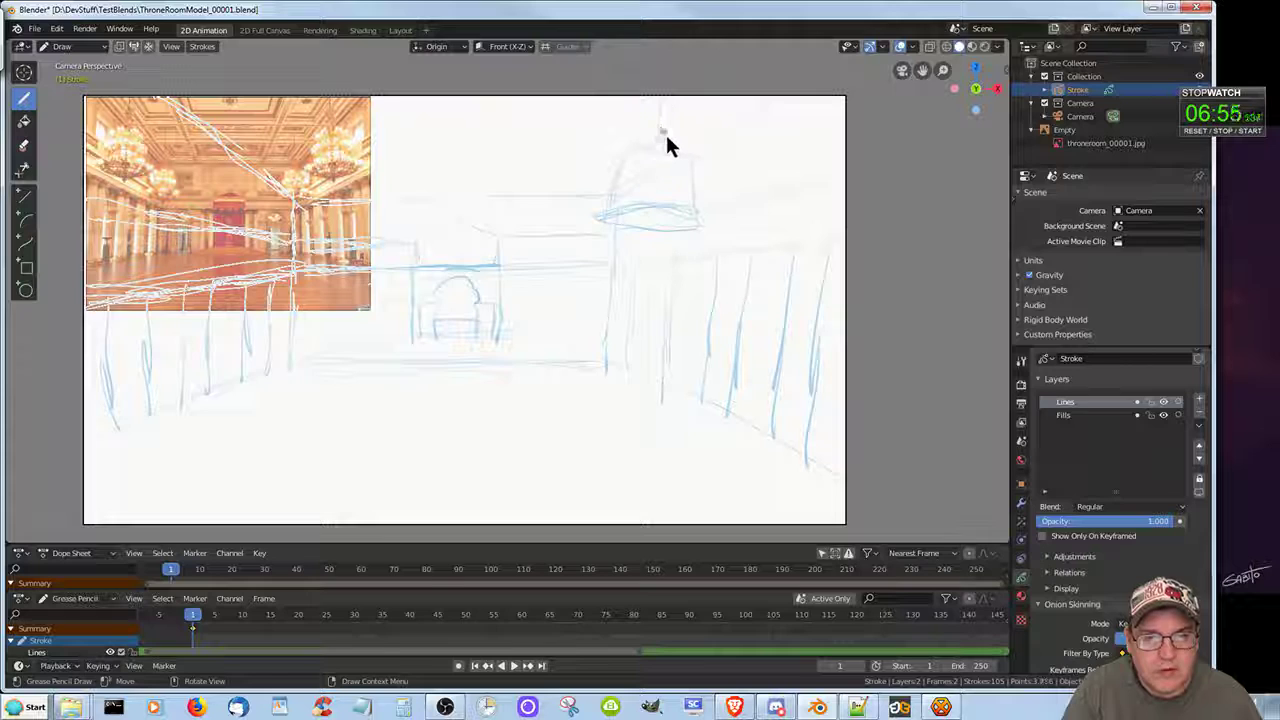
left_click_drag(664, 132, 659, 142)
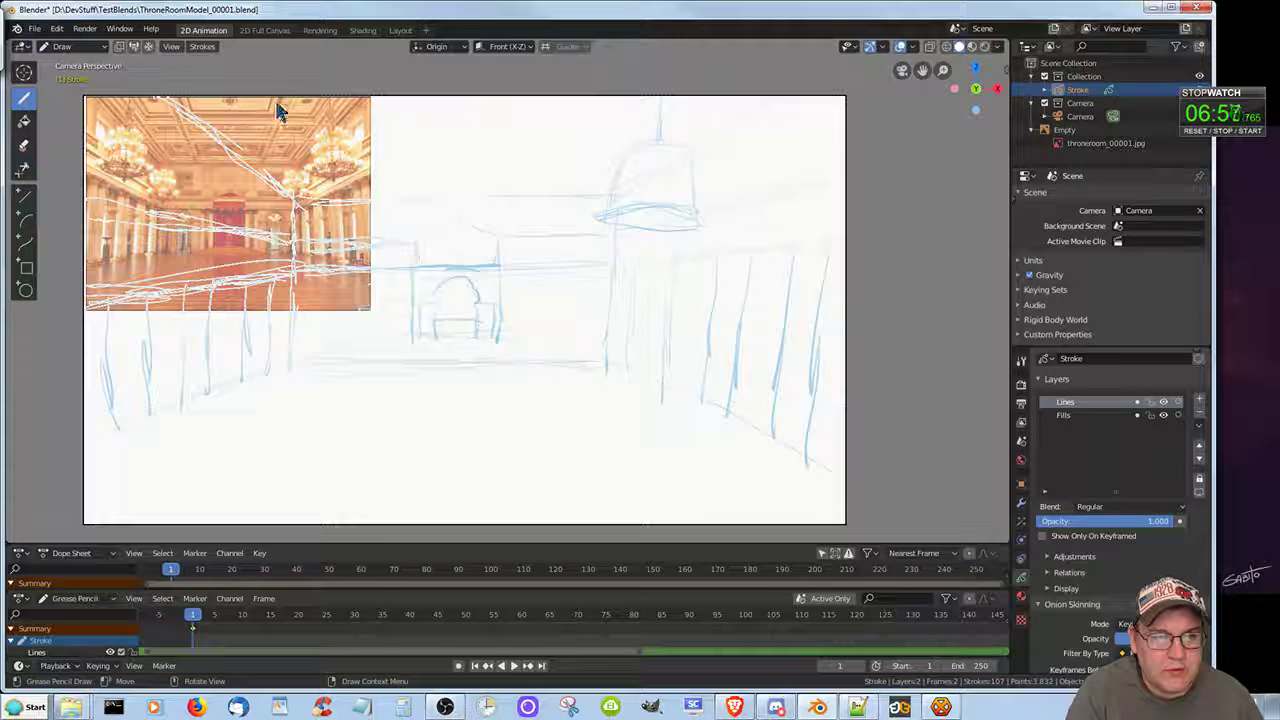
Sketch a matching large chandelier with chain, sides and lower ring on the left, over the reference photo
left_click_drag(279, 98, 276, 150)
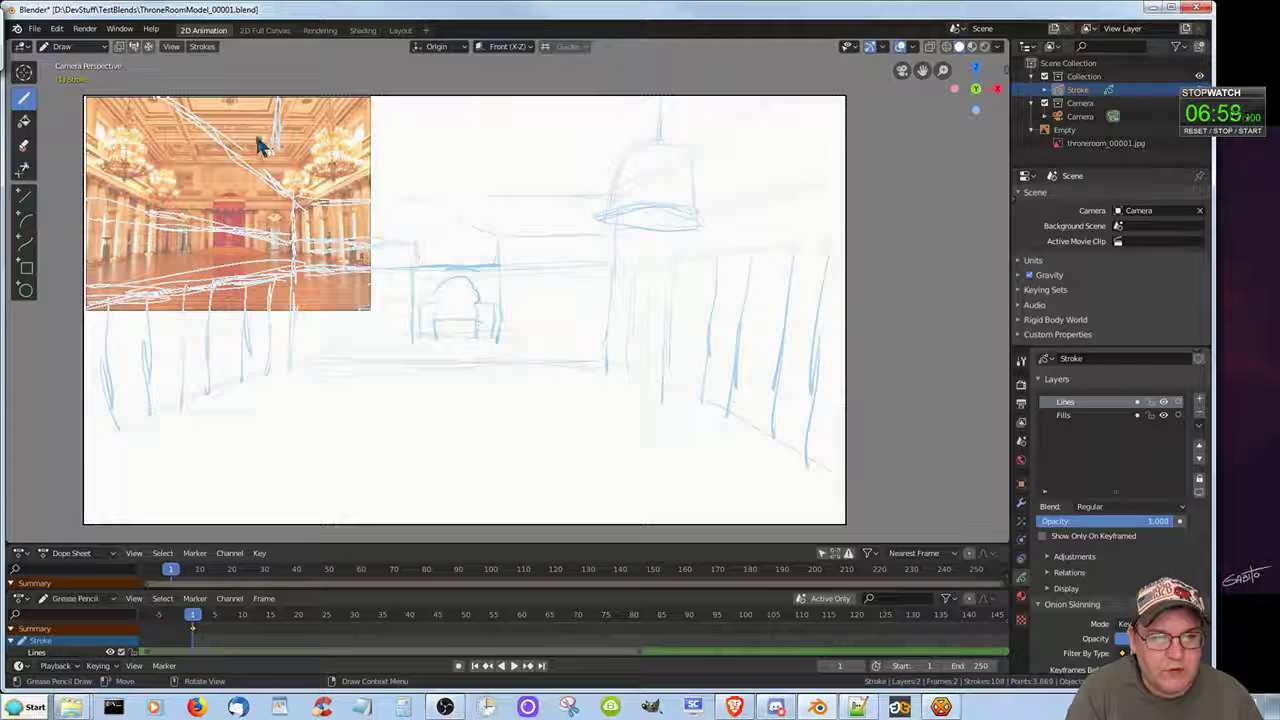
left_click(273, 150)
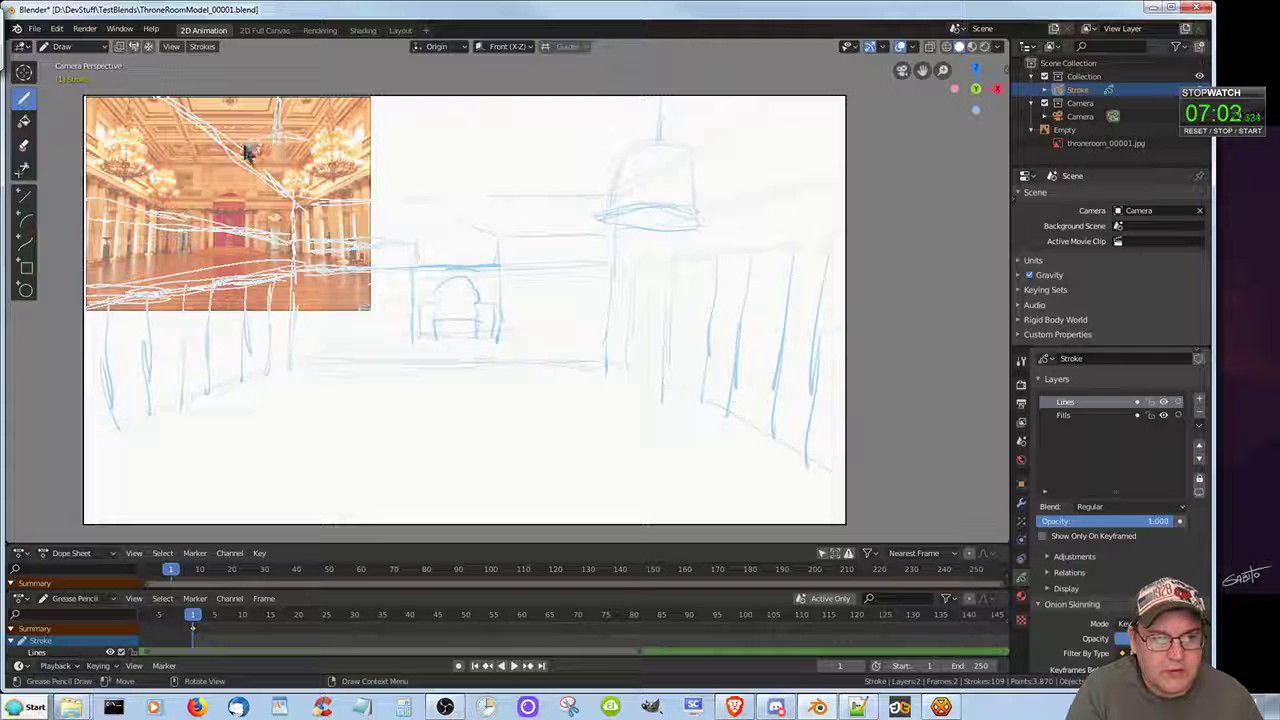
mouse_move(243, 148)
left_mouse_down()
mouse_move(230, 204)
mouse_move(267, 228)
mouse_move(305, 205)
left_mouse_up()
mouse_move(302, 138)
left_mouse_down()
mouse_move(305, 204)
mouse_move(269, 219)
mouse_move(279, 205)
left_mouse_up()
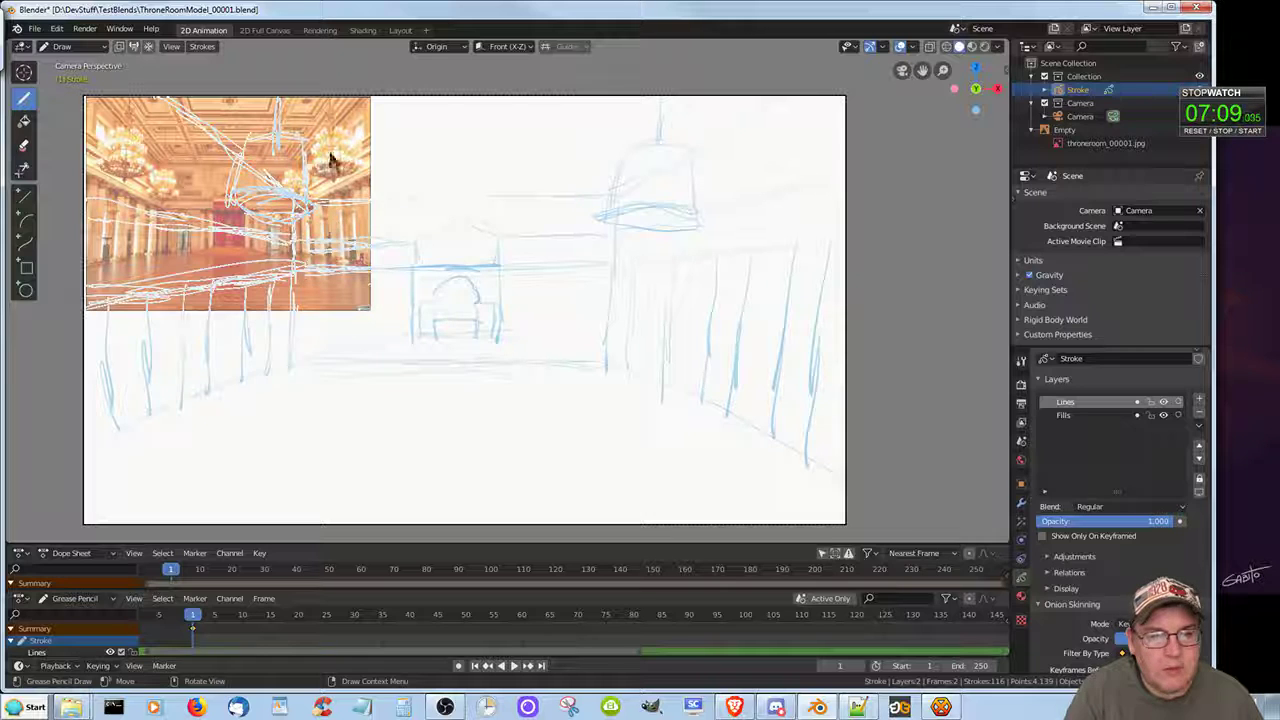
left_click_drag(298, 137, 311, 201)
left_click_drag(300, 140, 309, 202)
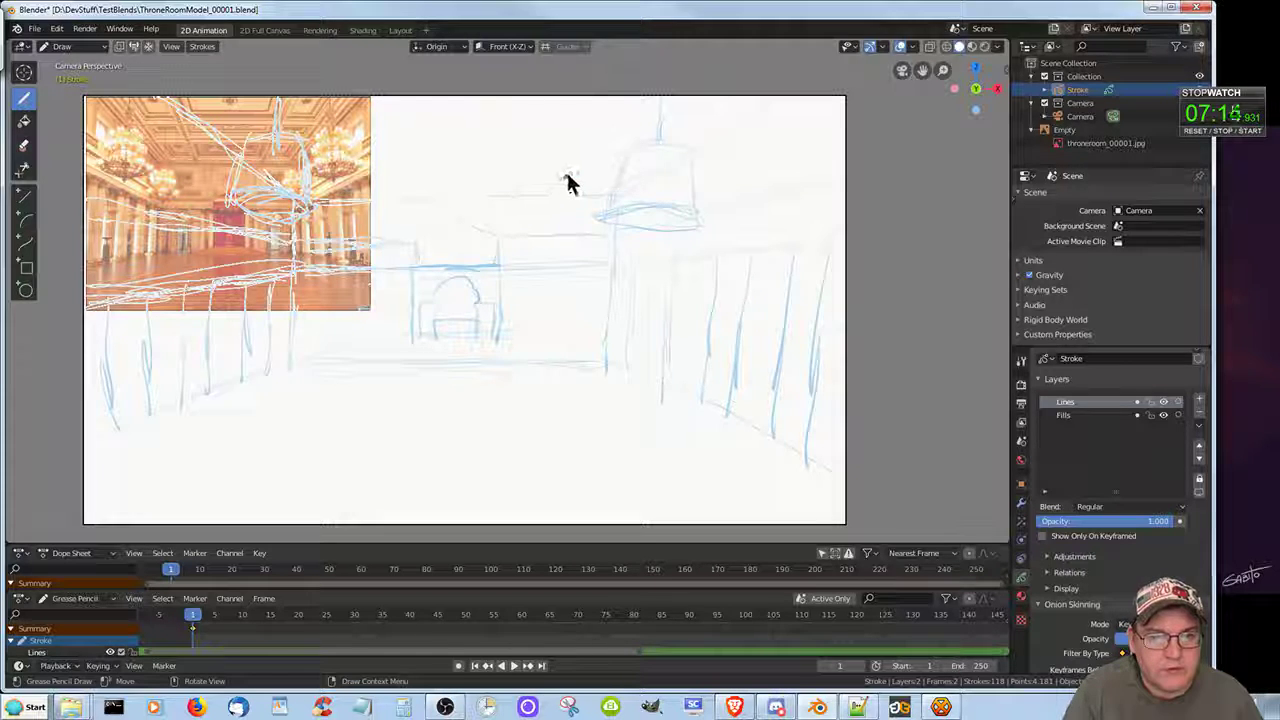
Sketch a smaller, more distant chandelier just left of the large right one, with its lower ring, sides and hanging chain
left_click_drag(515, 178, 565, 170)
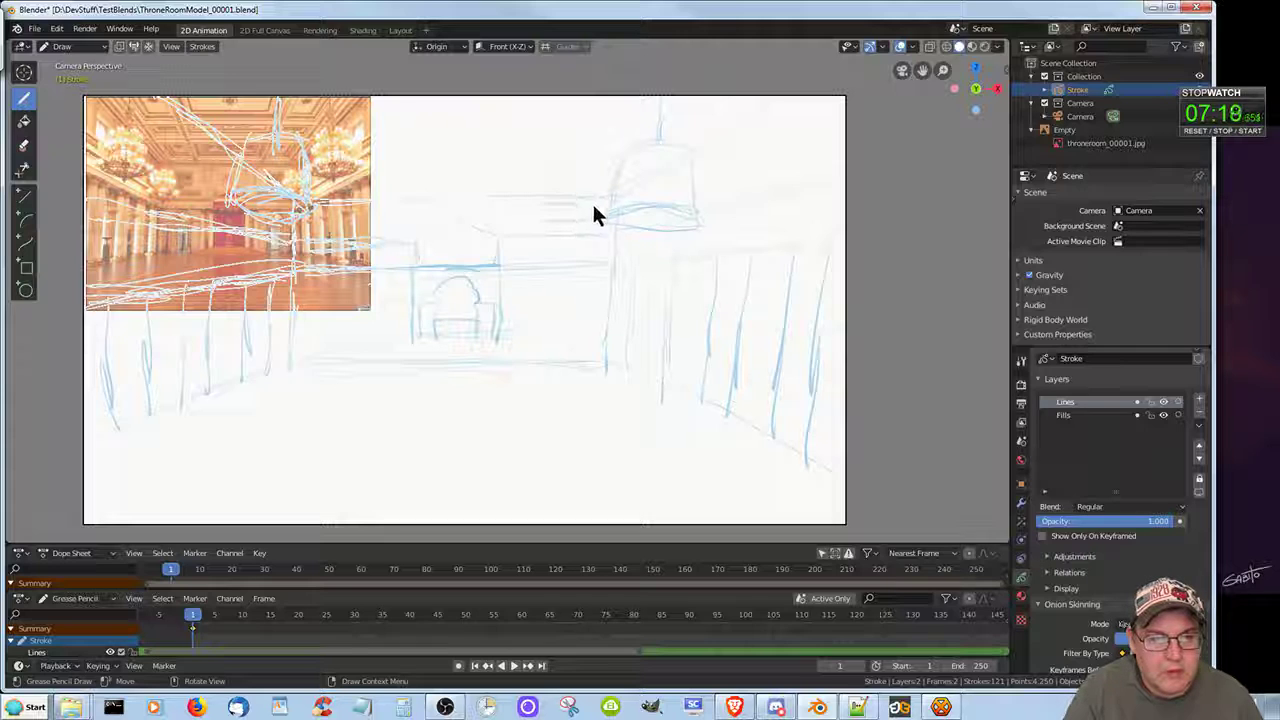
mouse_move(556, 200)
left_mouse_down()
mouse_move(545, 212)
mouse_move(598, 153)
left_mouse_up()
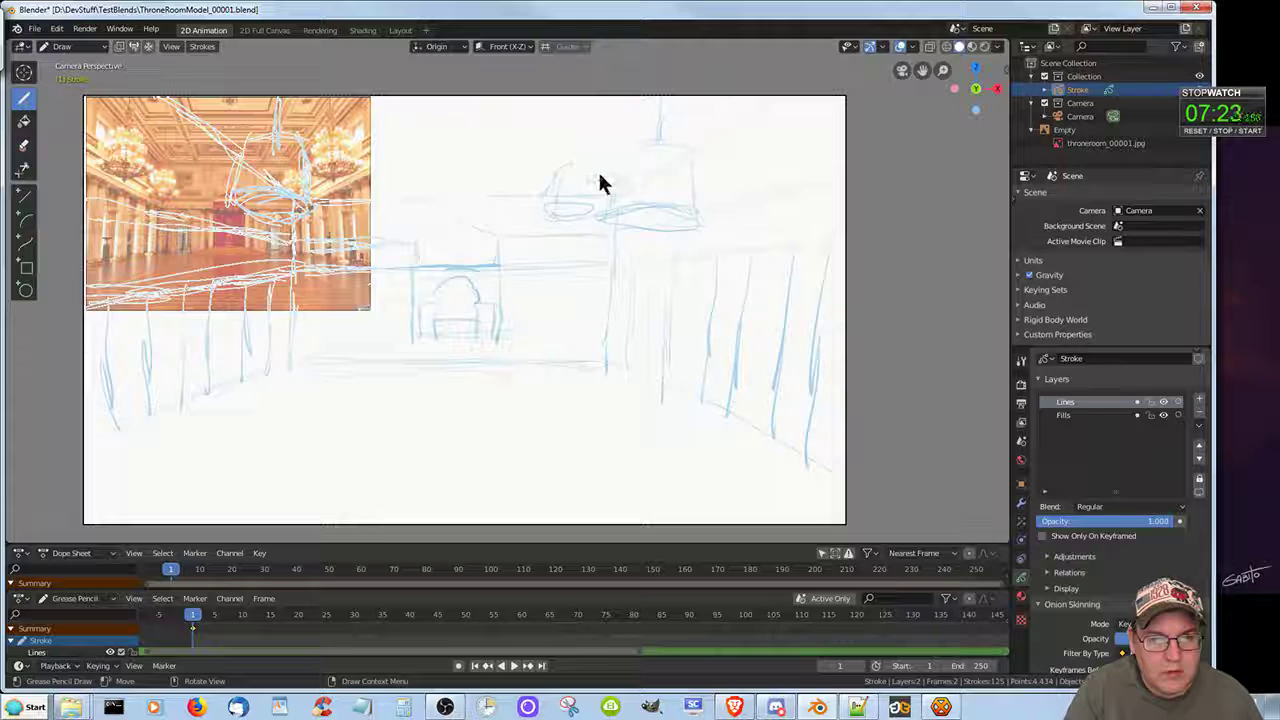
left_click_drag(583, 214, 594, 206)
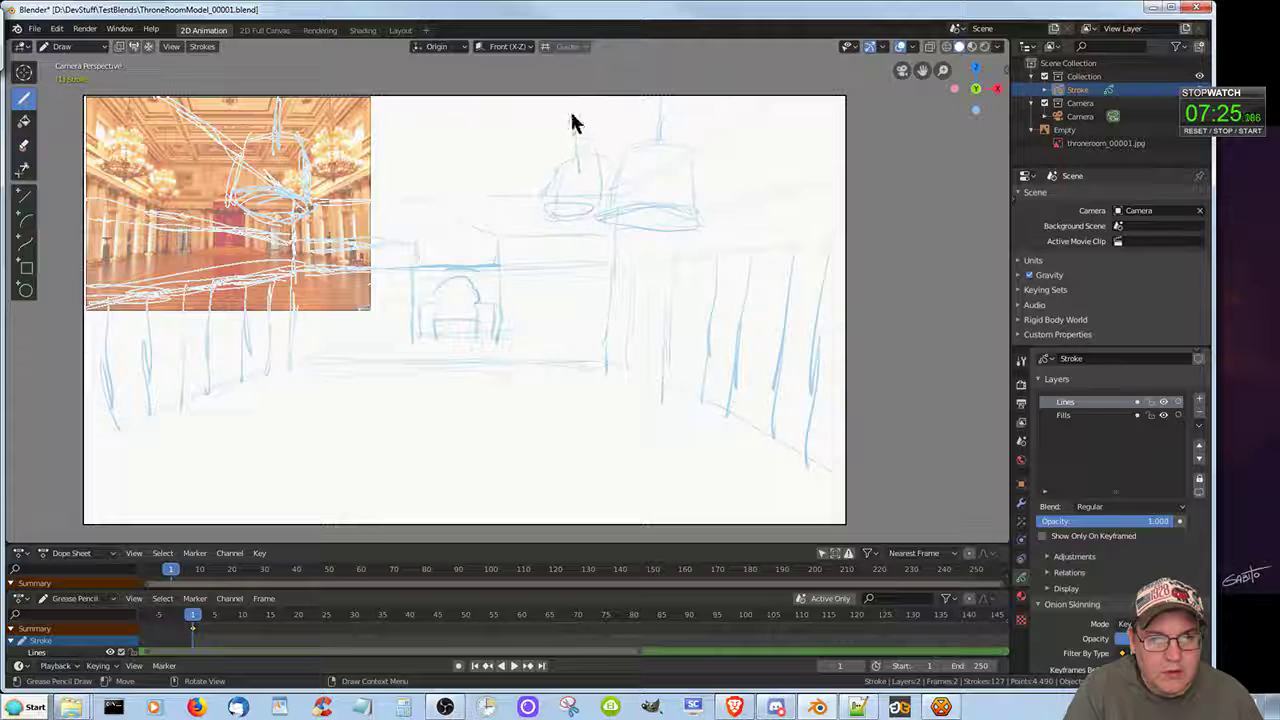
left_click_drag(572, 112, 577, 168)
left_click_drag(579, 122, 578, 160)
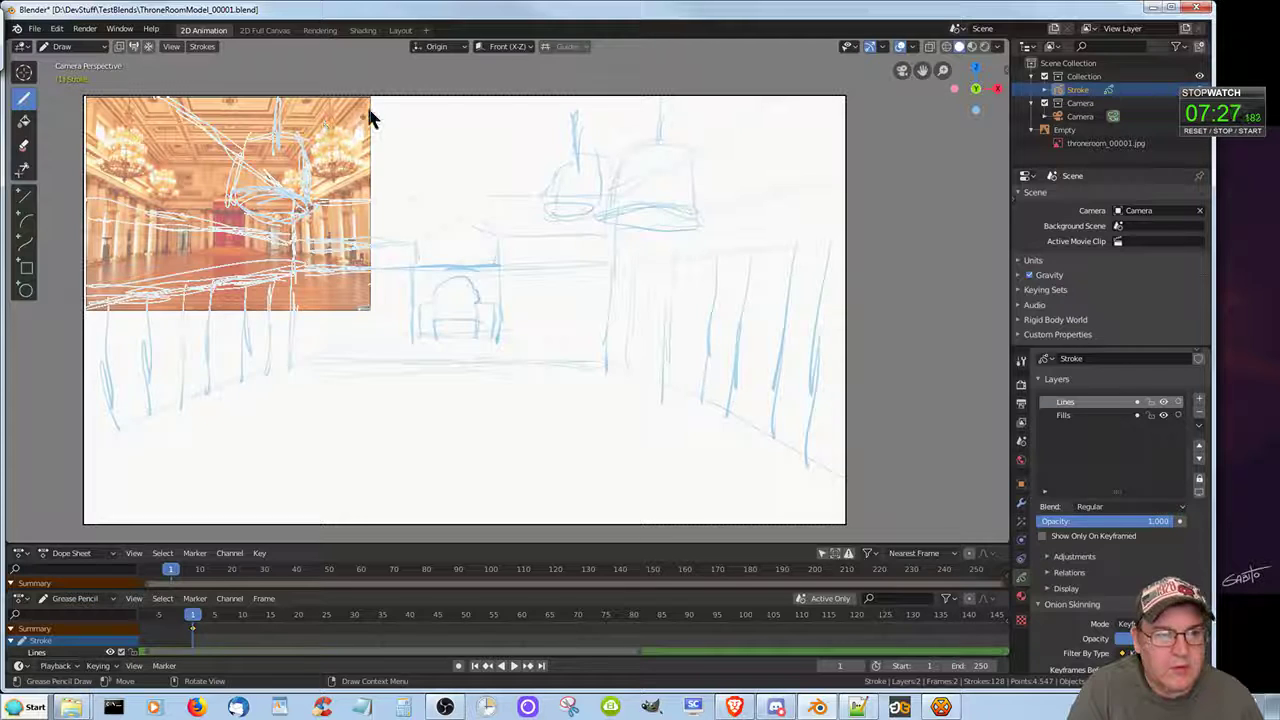
Sketch a smaller chandelier beside the large left one and touch up the side of the small right chandelier
mouse_move(358, 115)
left_mouse_down()
mouse_move(354, 171)
mouse_move(319, 196)
mouse_move(364, 209)
mouse_move(385, 200)
left_mouse_up()
mouse_move(362, 148)
left_mouse_down()
mouse_move(378, 197)
mouse_move(329, 209)
mouse_move(391, 194)
left_mouse_up()
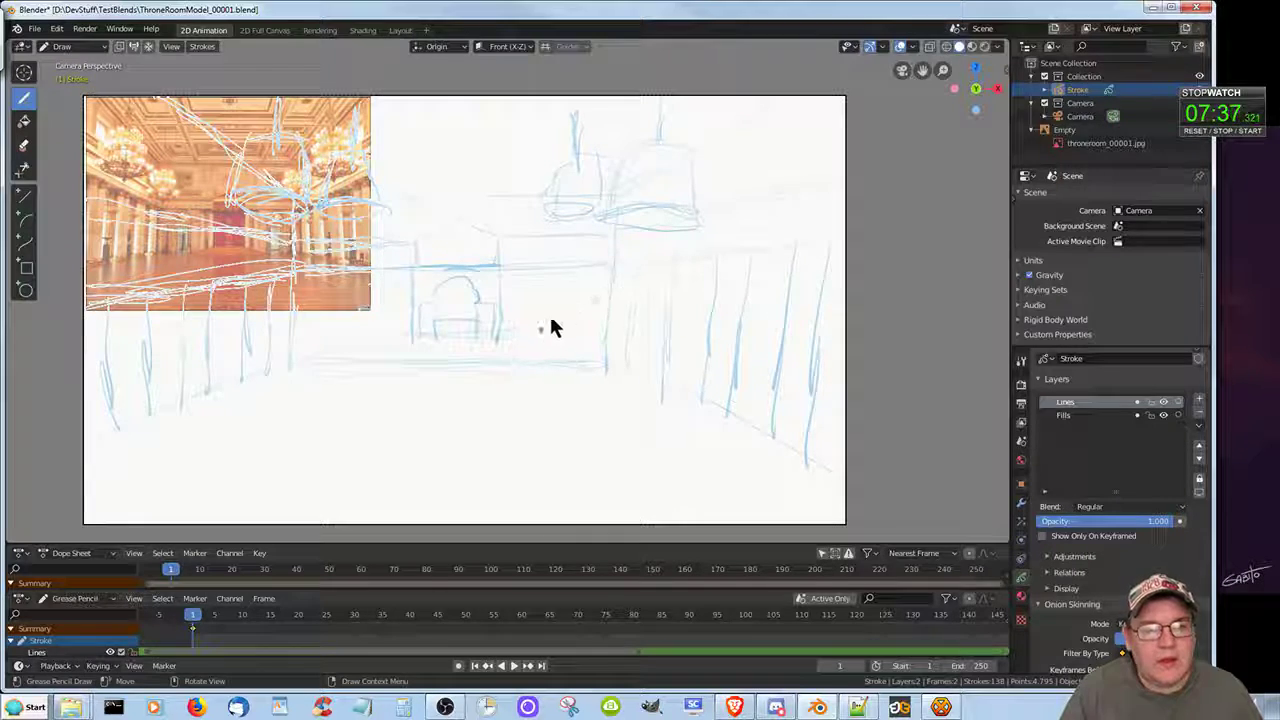
left_click_drag(591, 157, 603, 198)
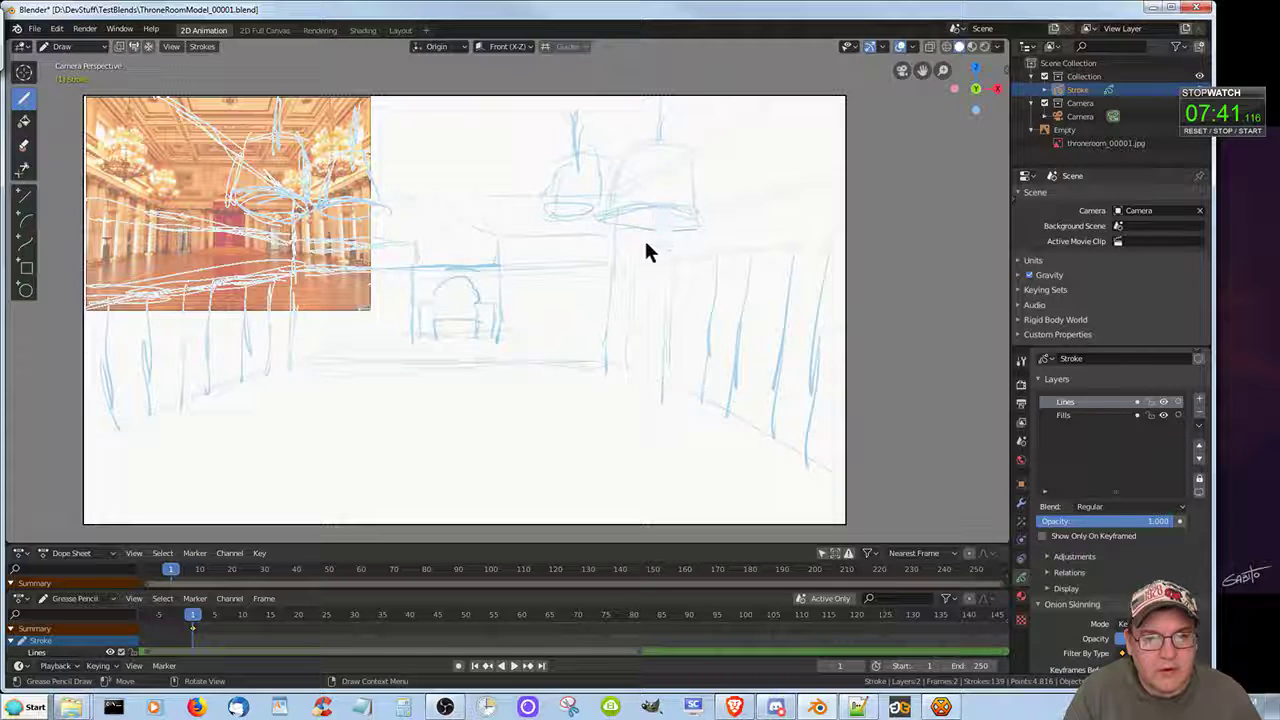
Add short pointed undersides beneath the chandelier rings and sketch the left edge of the floor platform receding toward the throne
mouse_move(558, 194)
left_mouse_down()
mouse_move(571, 199)
mouse_move(562, 224)
left_mouse_up()
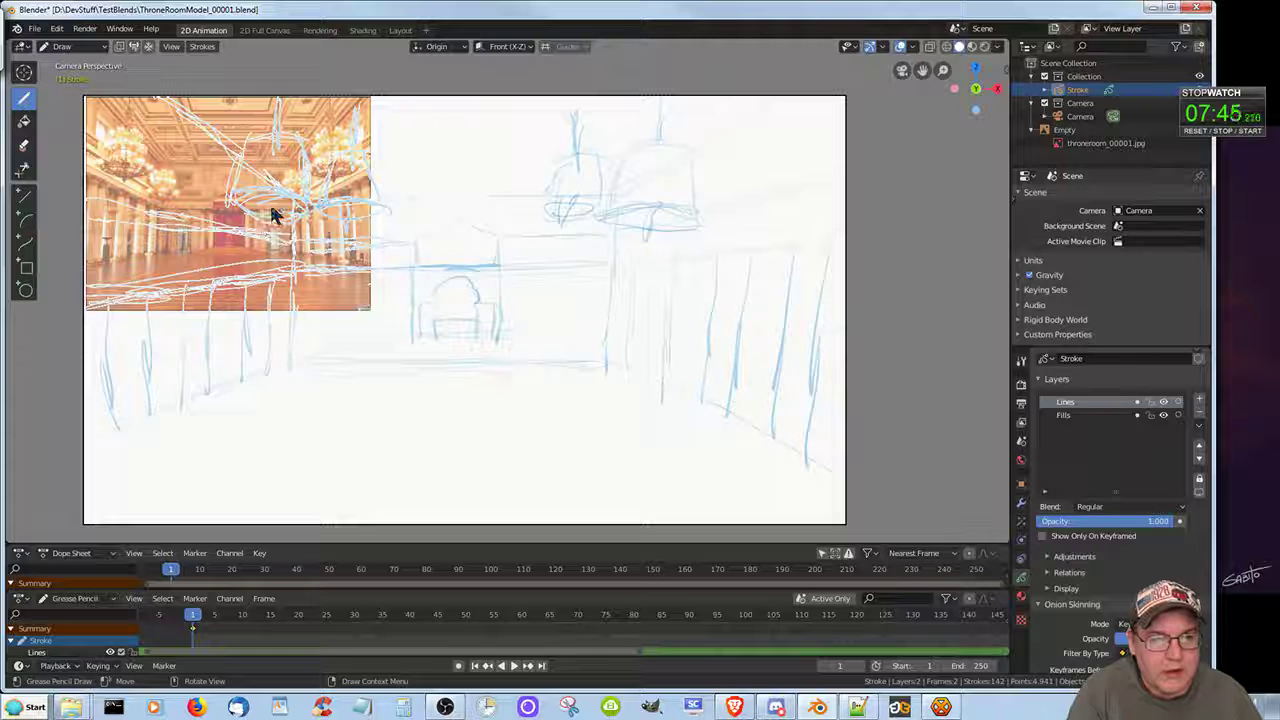
left_click_drag(272, 210, 283, 214)
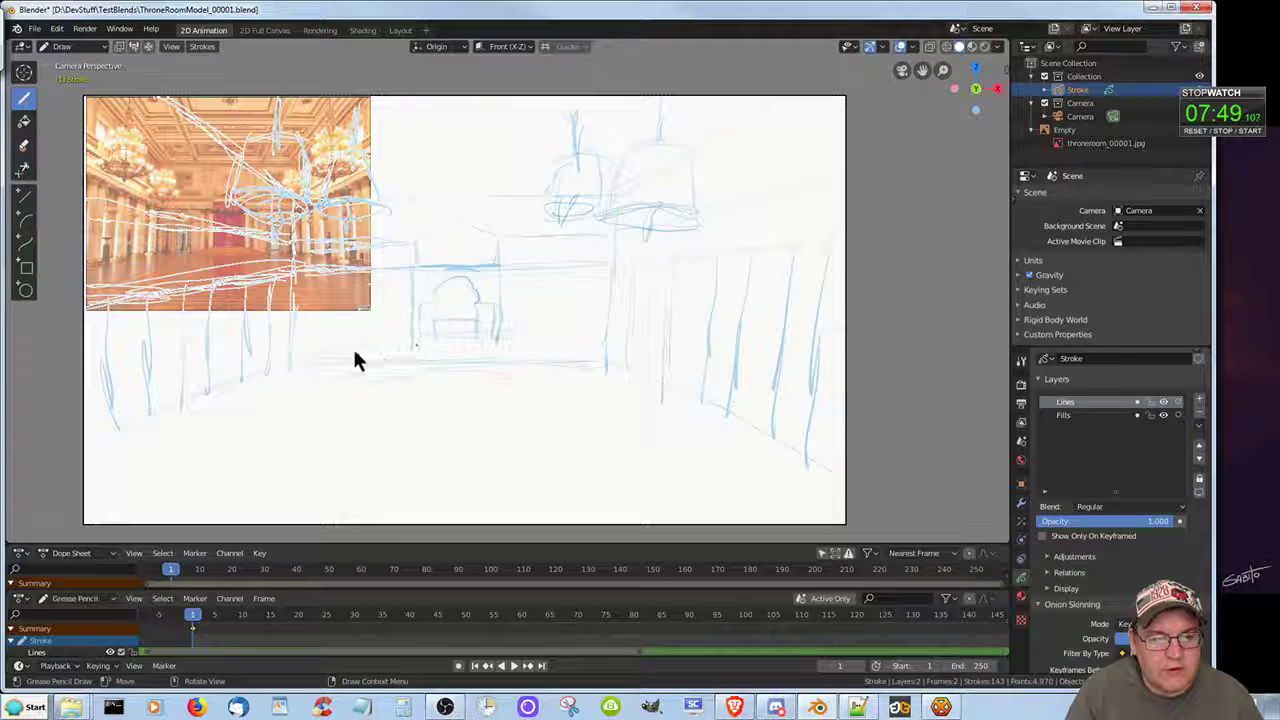
left_click_drag(308, 362, 392, 342)
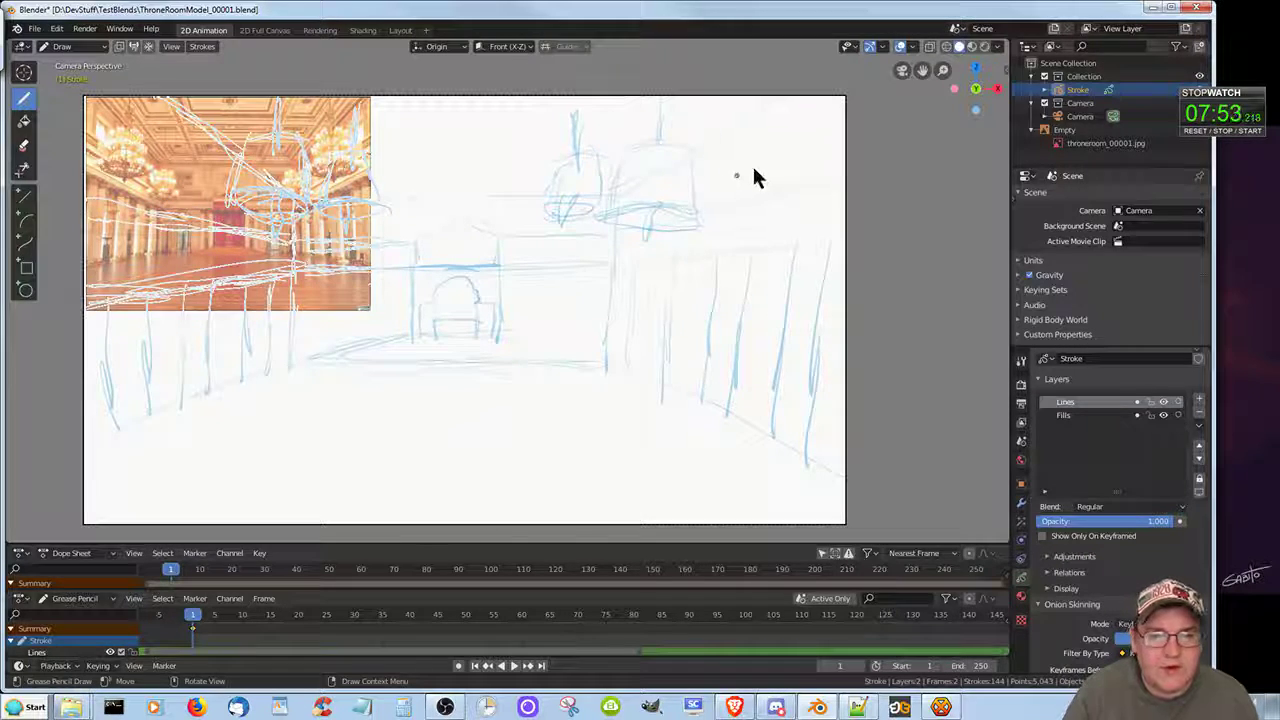
Sketch light horizontal cross-beam lines across the ceiling between the chandeliers, plus a short ceiling stroke at the upper right corner
left_click_drag(738, 123, 818, 99)
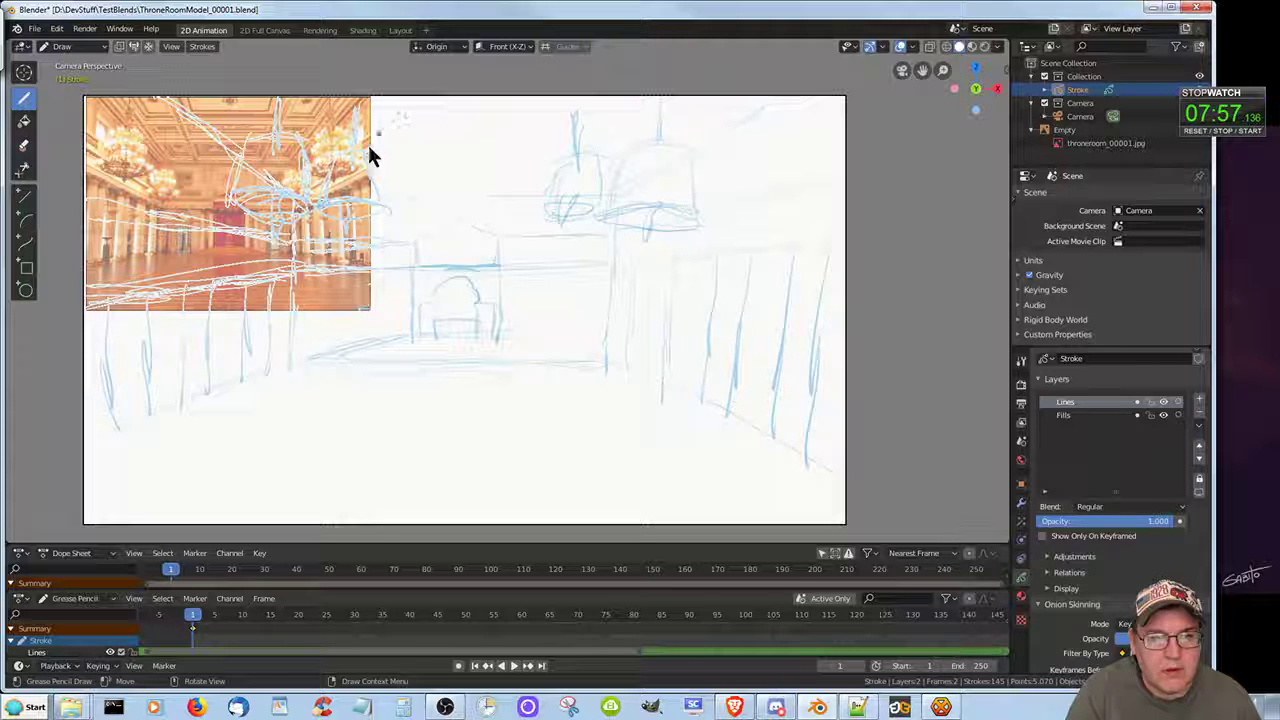
left_click_drag(266, 120, 550, 126)
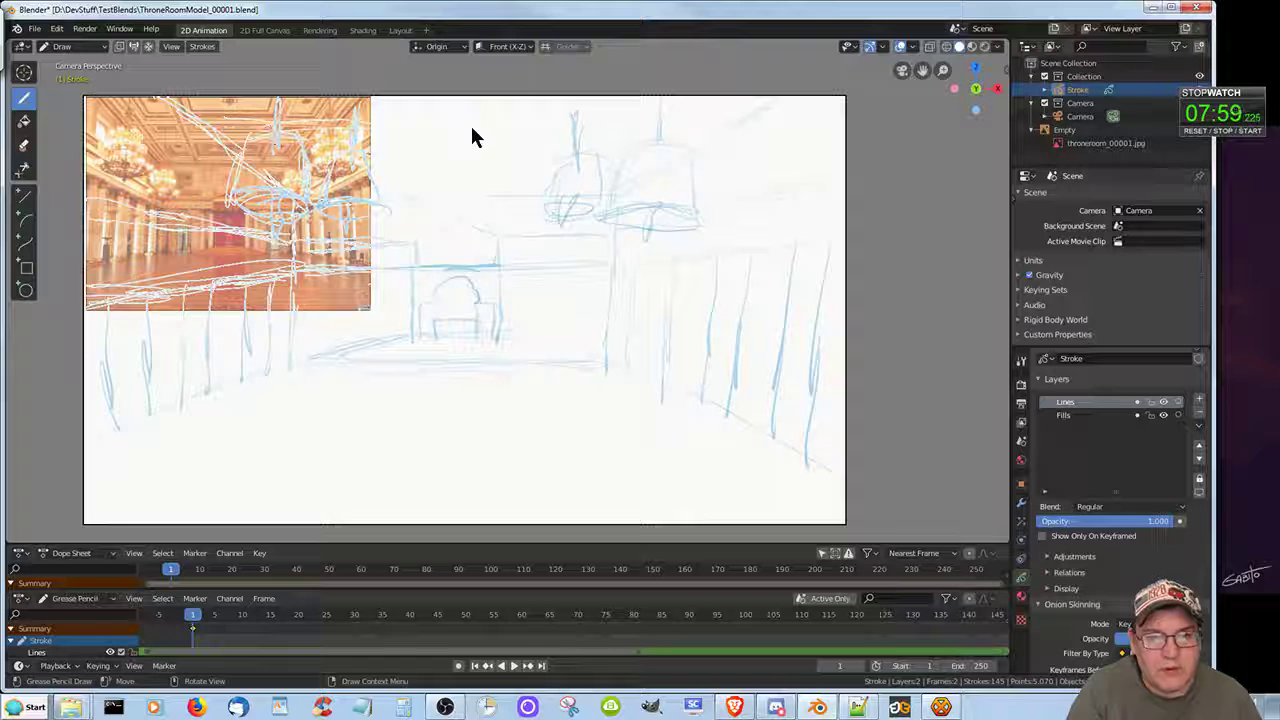
left_click_drag(243, 156, 502, 158)
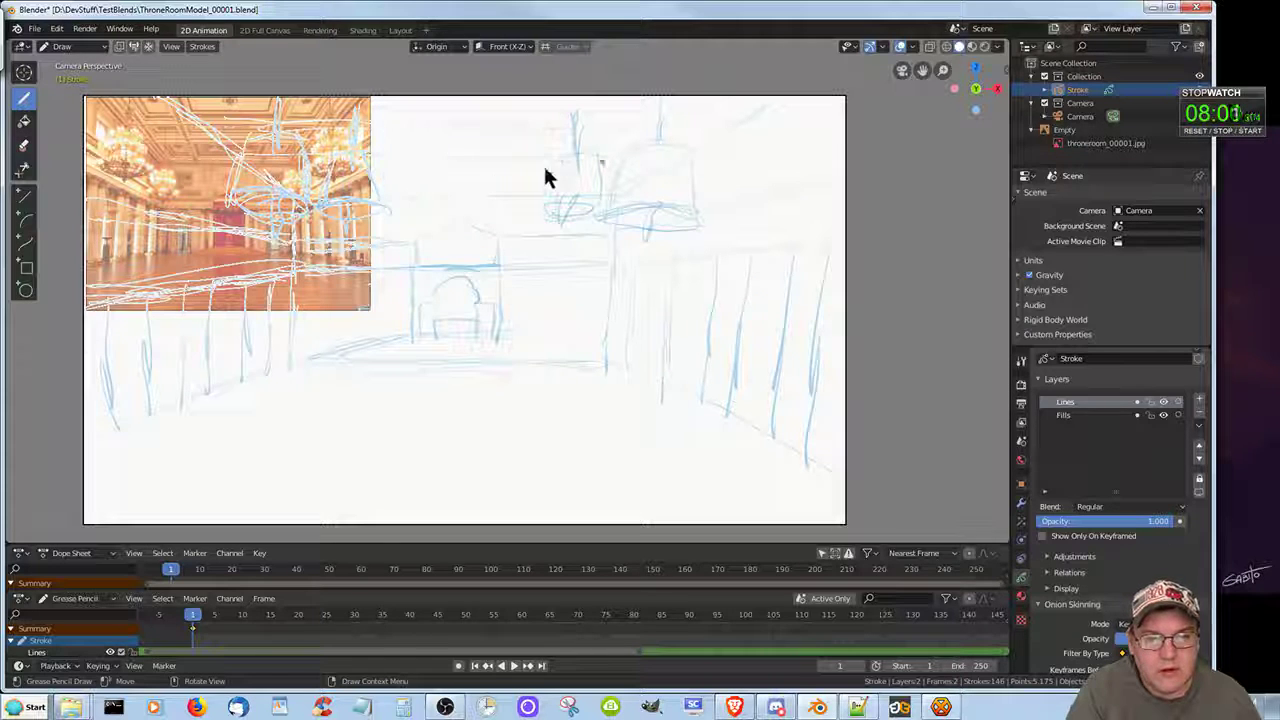
left_click_drag(298, 180, 456, 176)
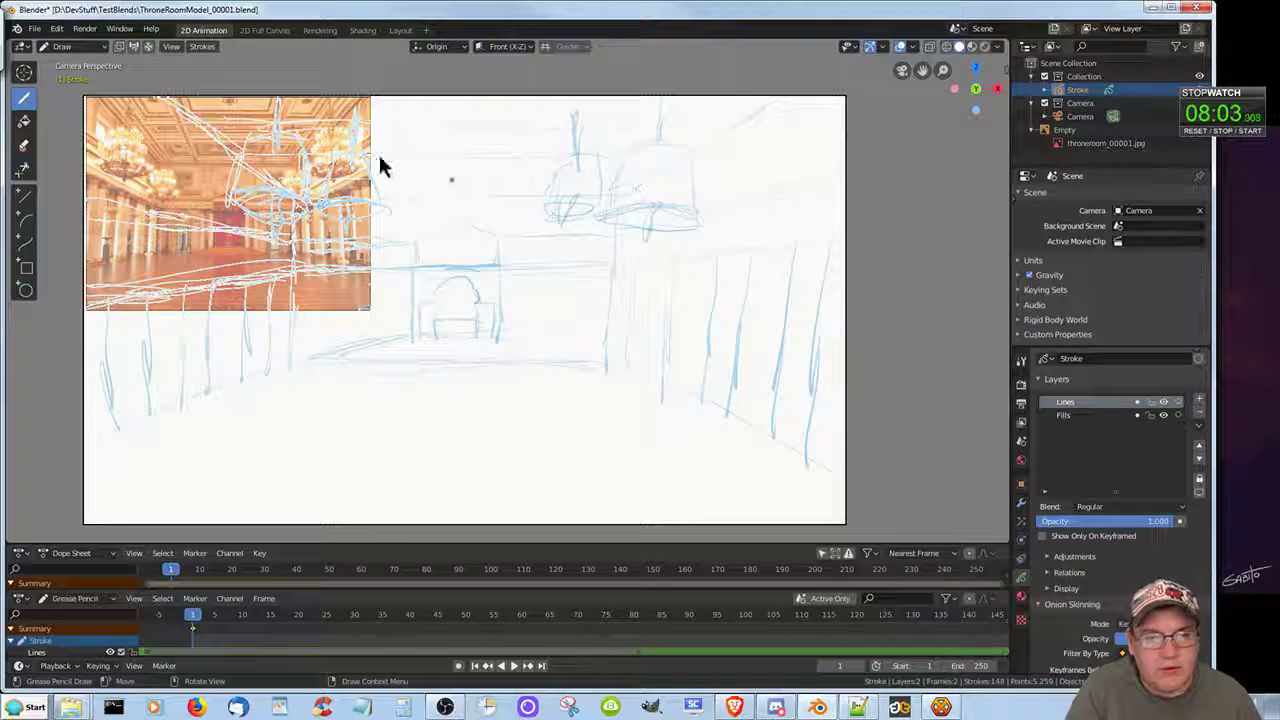
Sketch light lengthwise ceiling lines running from the upper frame edge toward the back wall, crossing the horizontal beams
left_click_drag(289, 95, 285, 79)
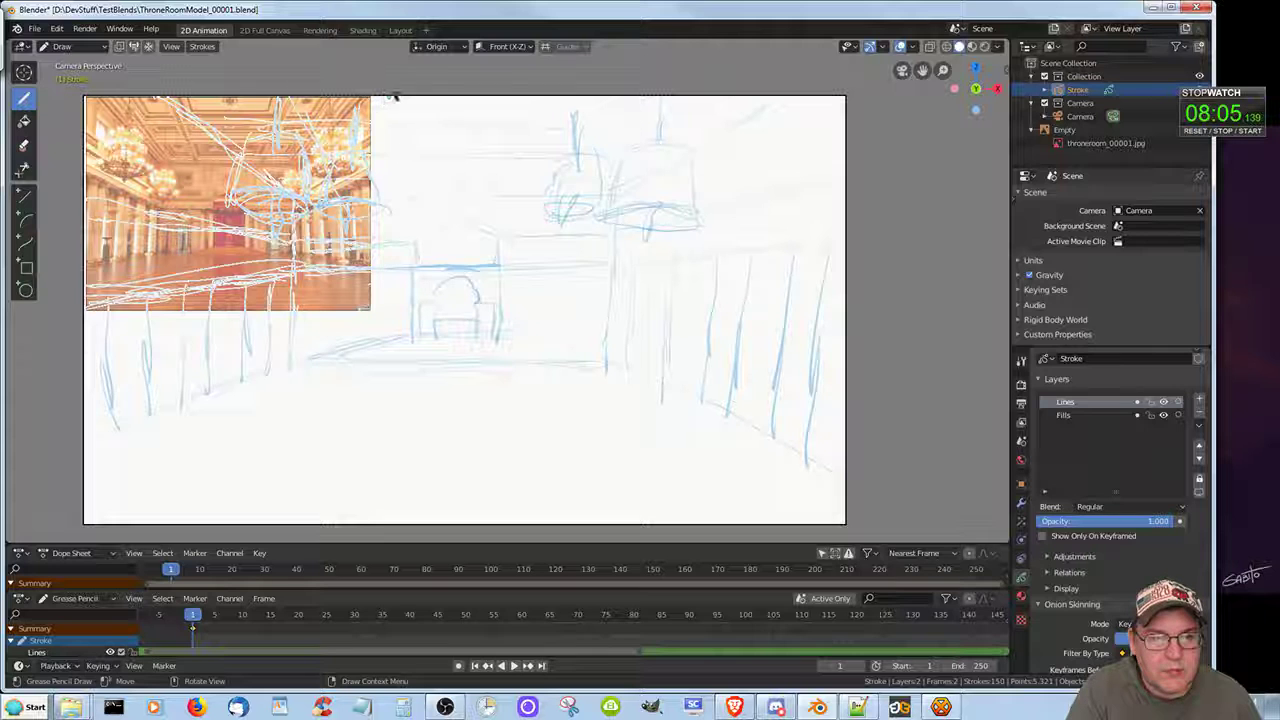
left_click_drag(393, 93, 407, 170)
left_click_drag(492, 90, 466, 194)
left_click_drag(491, 117, 492, 180)
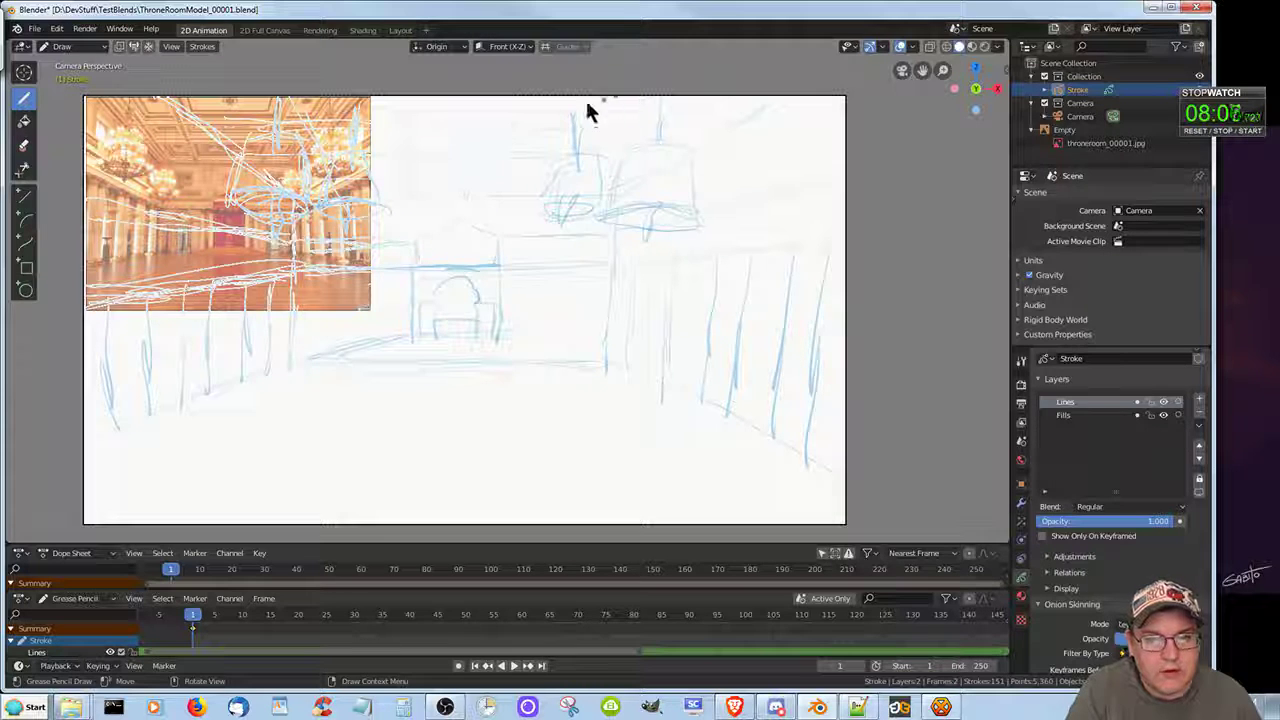
left_click_drag(590, 99, 586, 184)
left_click_drag(583, 139, 547, 192)
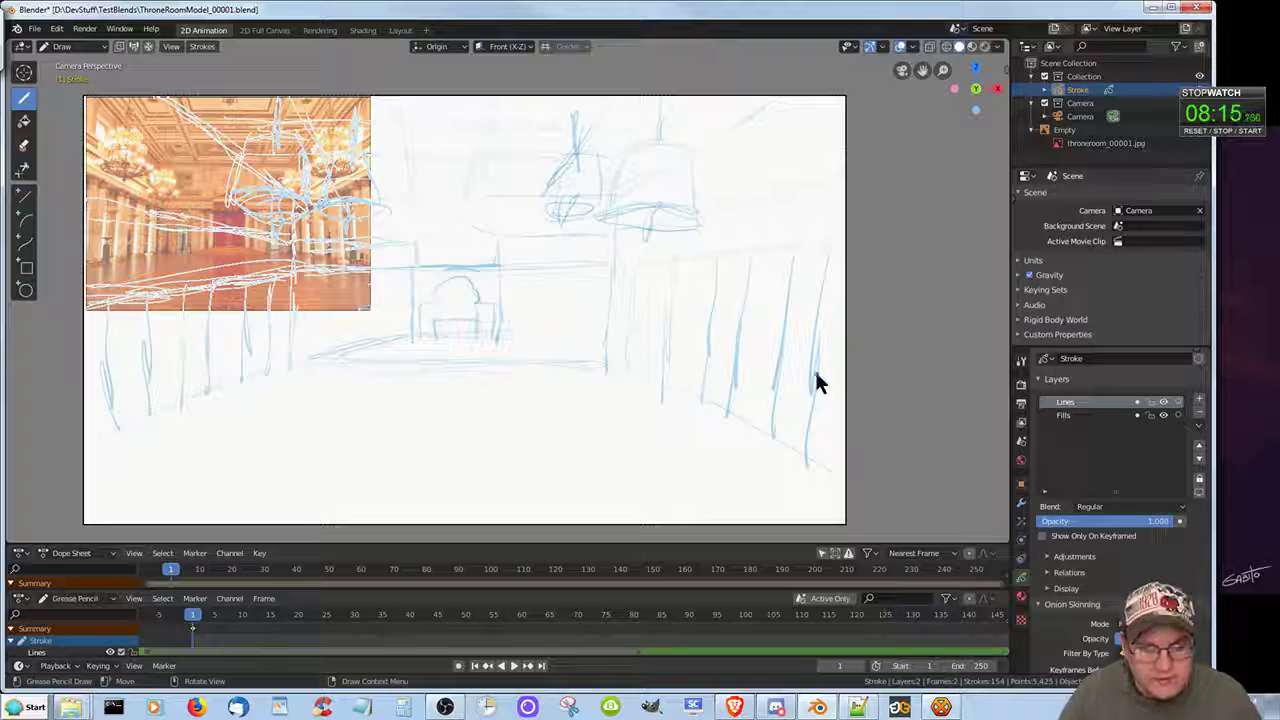
Save the throne room file and reset the on-screen stopwatch
left_click(353, 301)
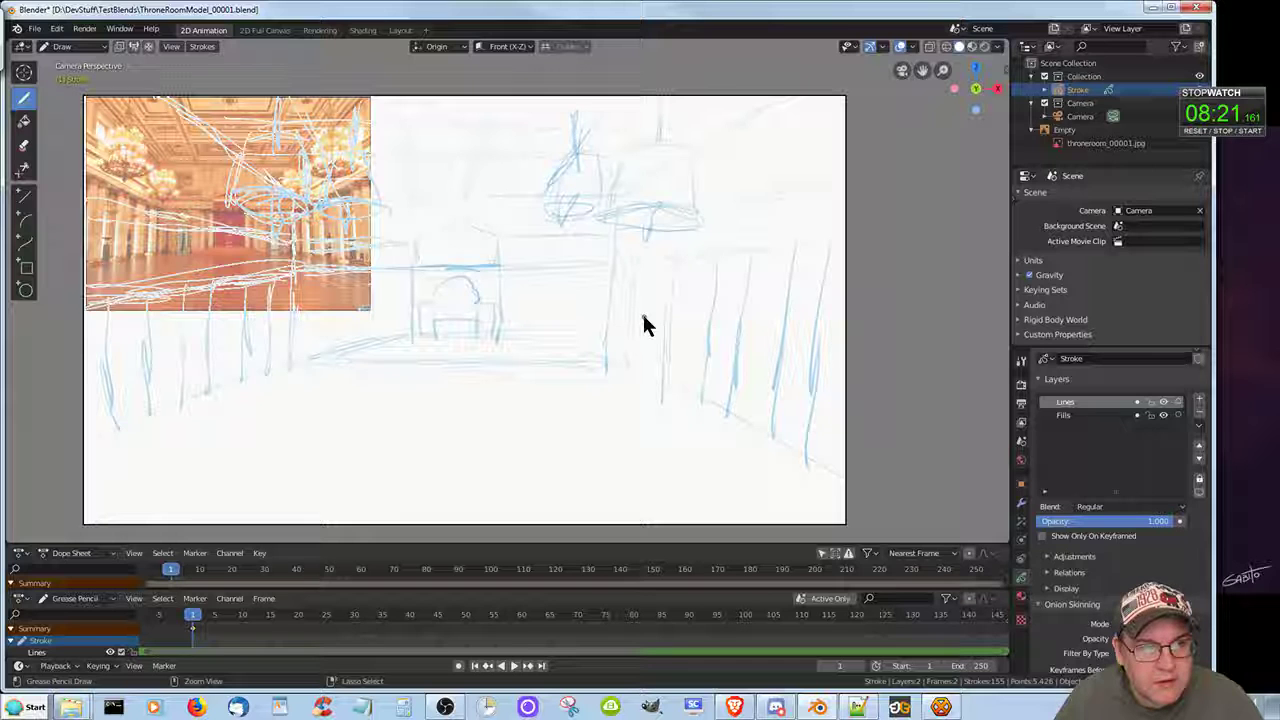
key("ctrl+s")
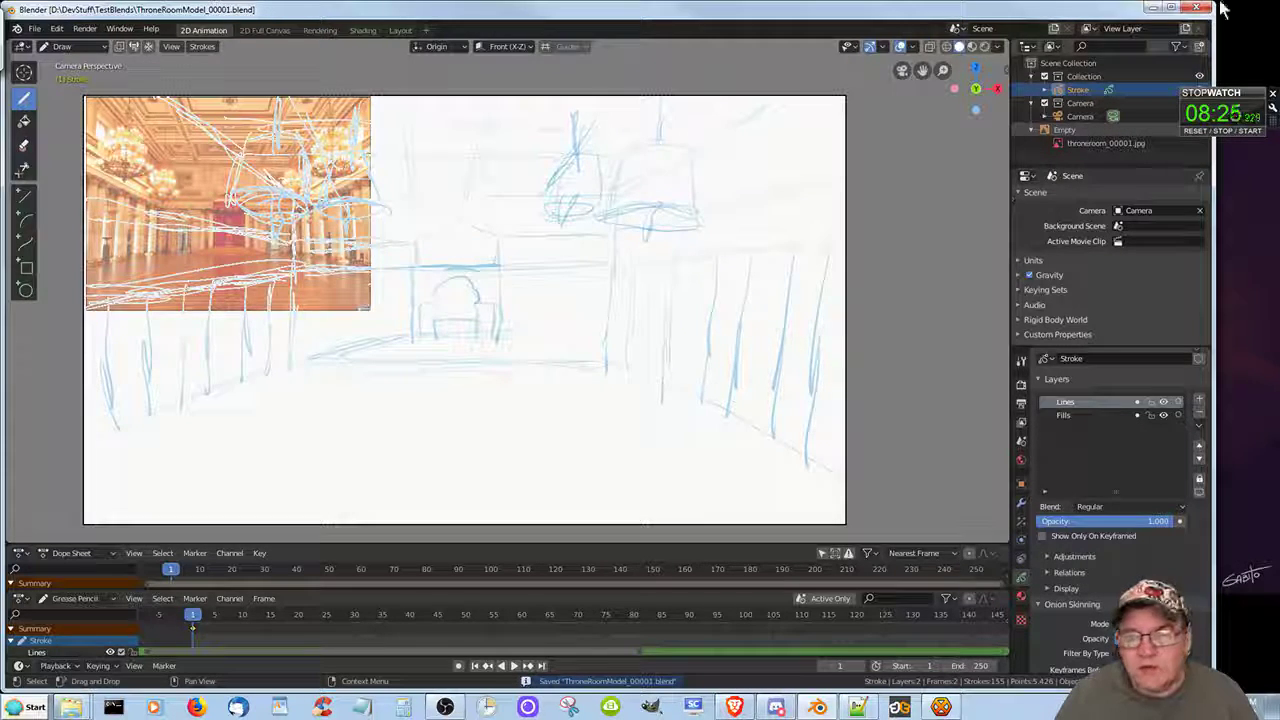
left_click(1196, 131)
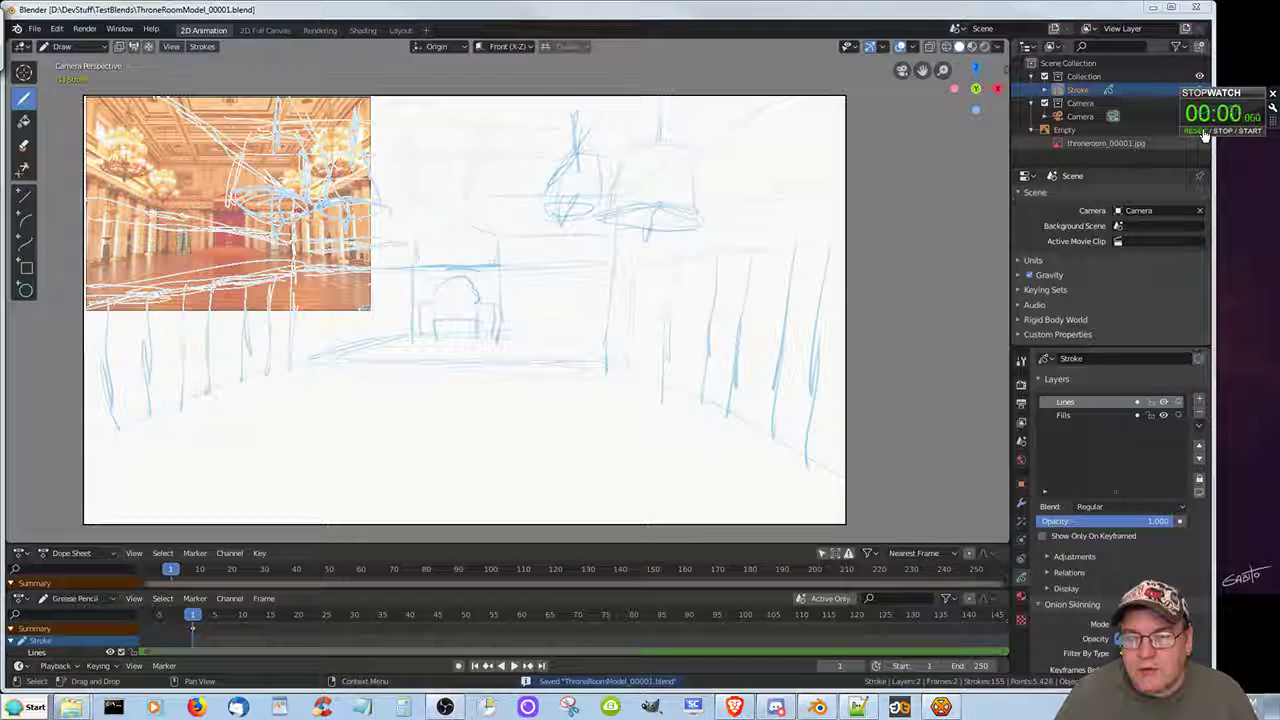